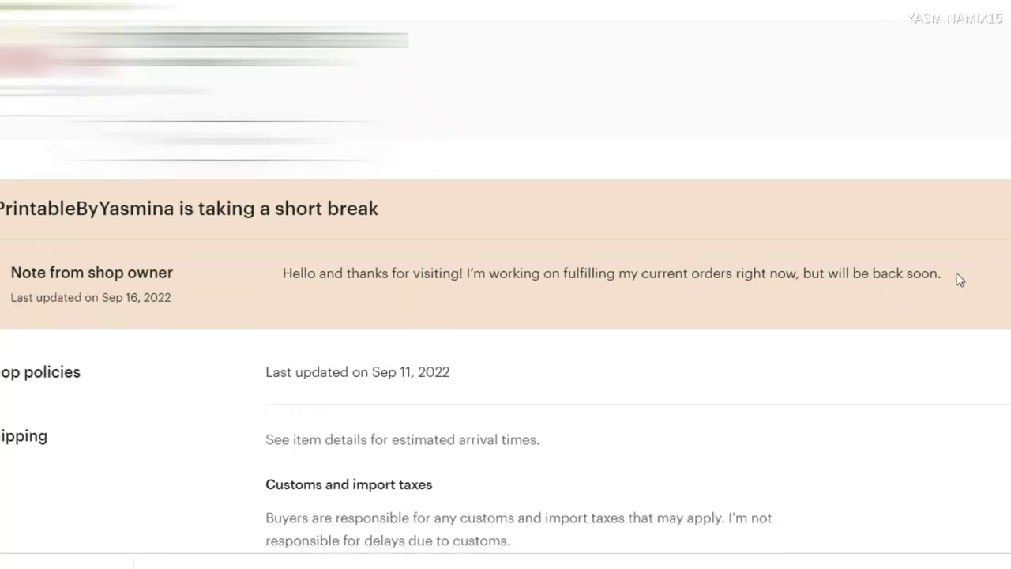
# - Highlight and read the shop owner's 'taking a short break' note on the shop page
pyautogui.moveTo(956, 274); pyautogui.dragTo(285, 282)
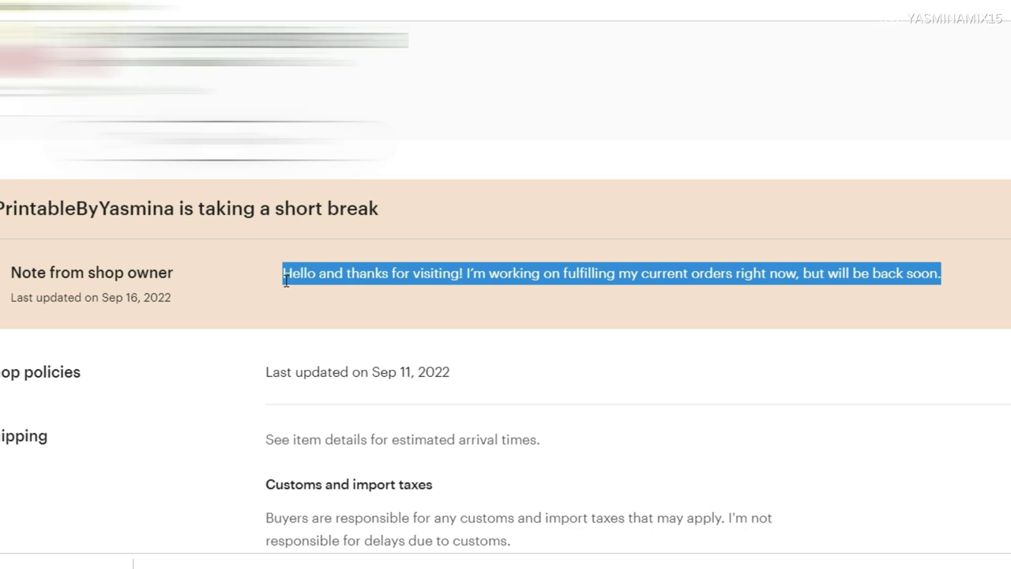
pyautogui.click(636, 407)
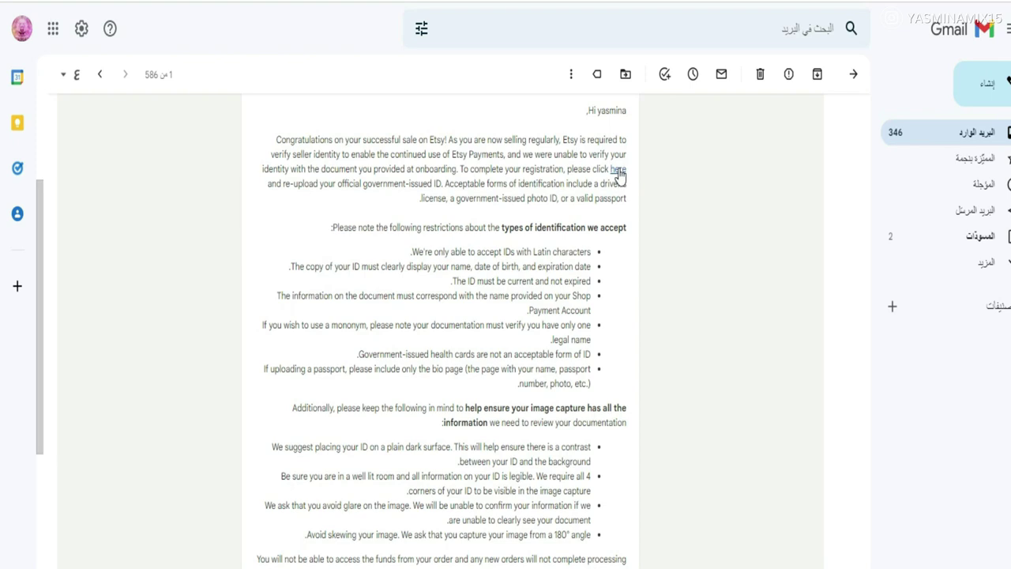
# - Follow the 'here' link in Etsy's ID email to the Government Registrations page
pyautogui.click(689, 125)
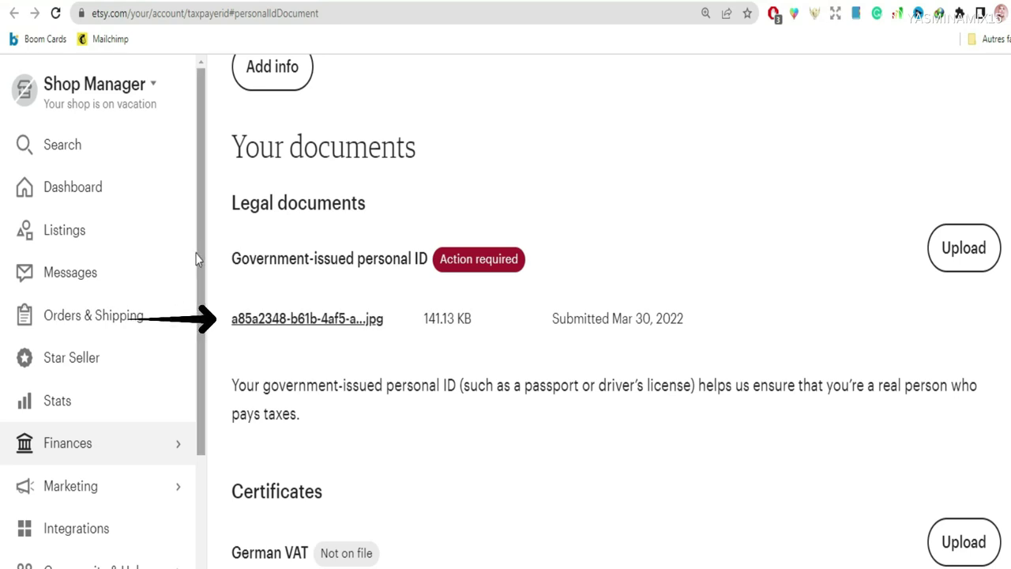
pyautogui.moveTo(196, 254); pyautogui.dragTo(202, 389)
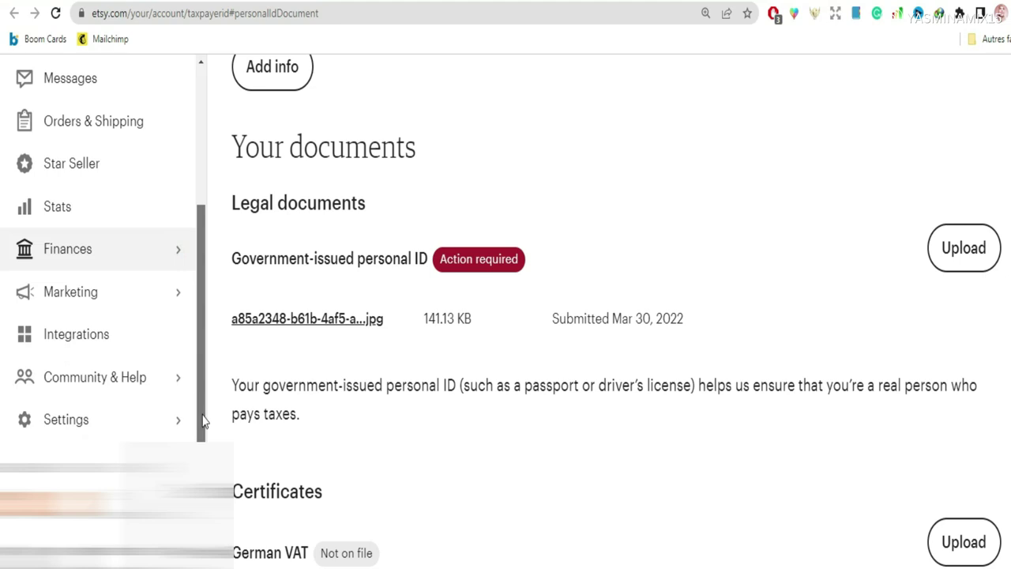
pyautogui.scroll(3, 203, 419)
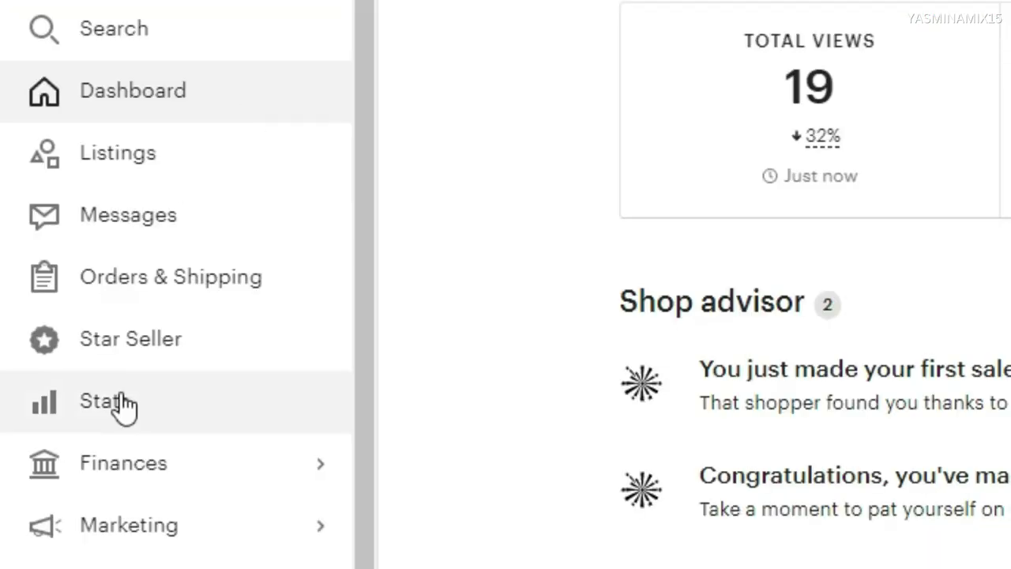
pyautogui.click(140, 466)
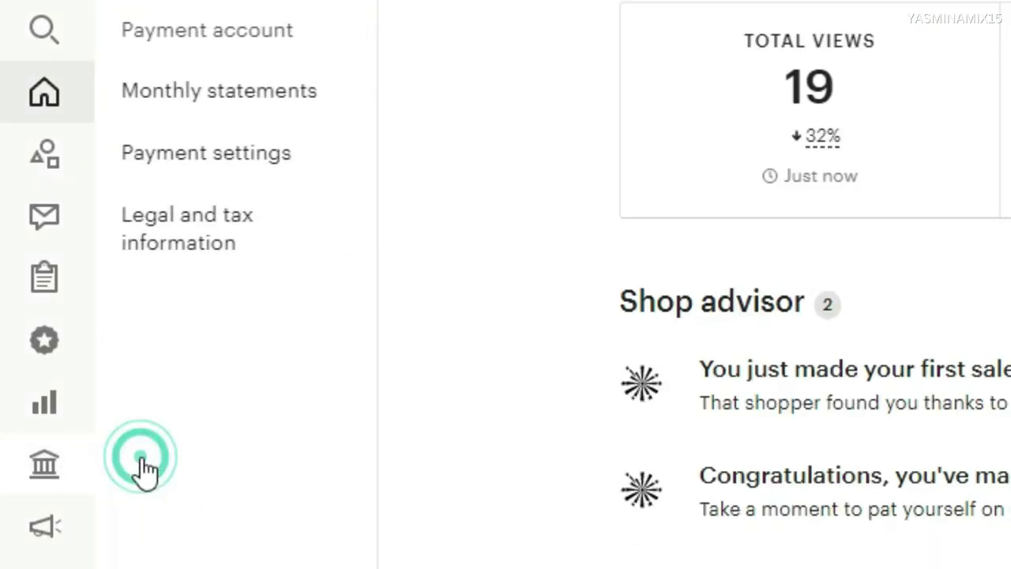
pyautogui.click(200, 336)
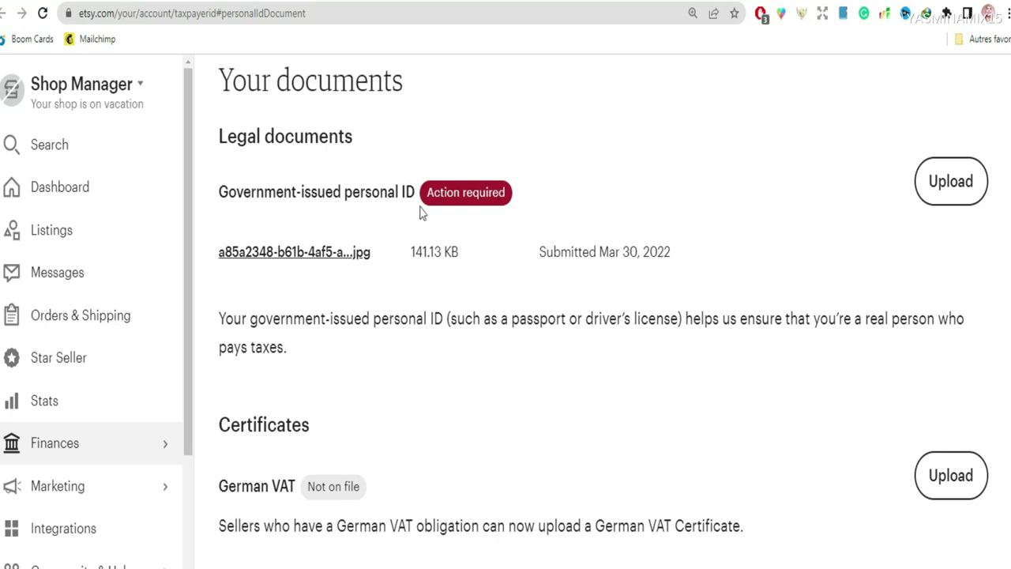
pyautogui.moveTo(417, 194); pyautogui.dragTo(218, 194)
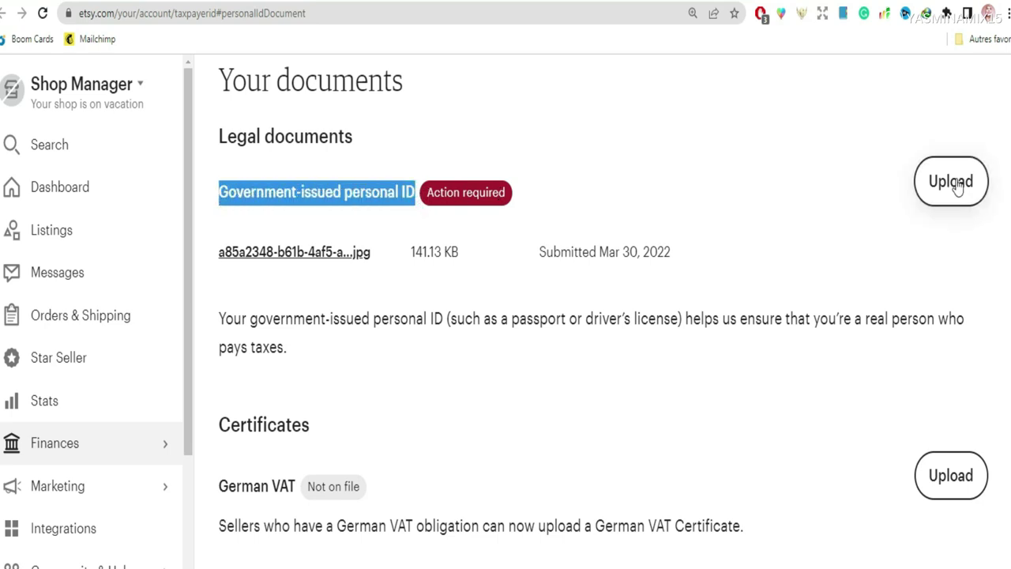
# - Start a new upload for the government-issued personal ID
pyautogui.click(956, 182)
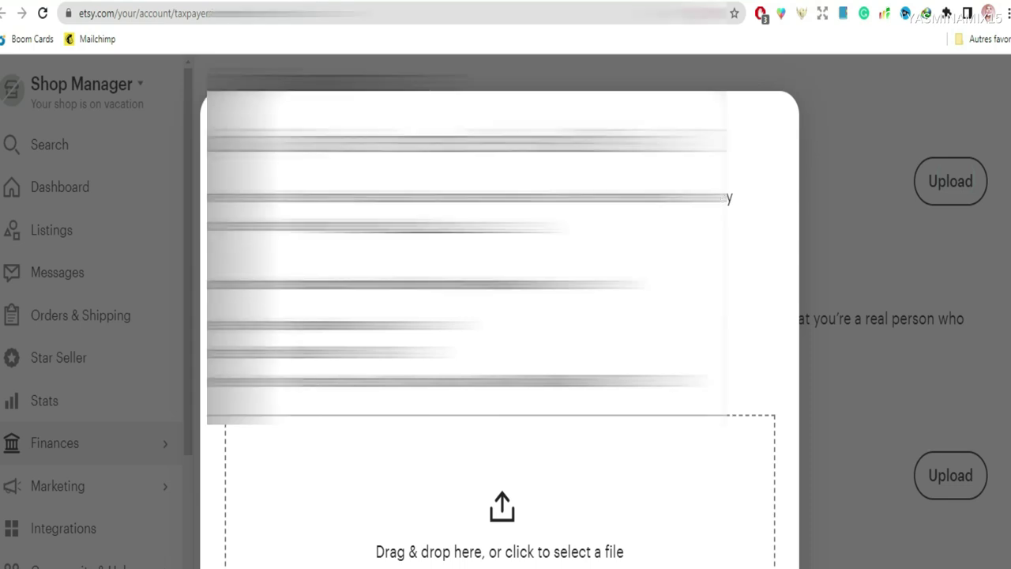
# - Attach an ID image file to the upload form
pyautogui.scroll(-3, 753, 429)
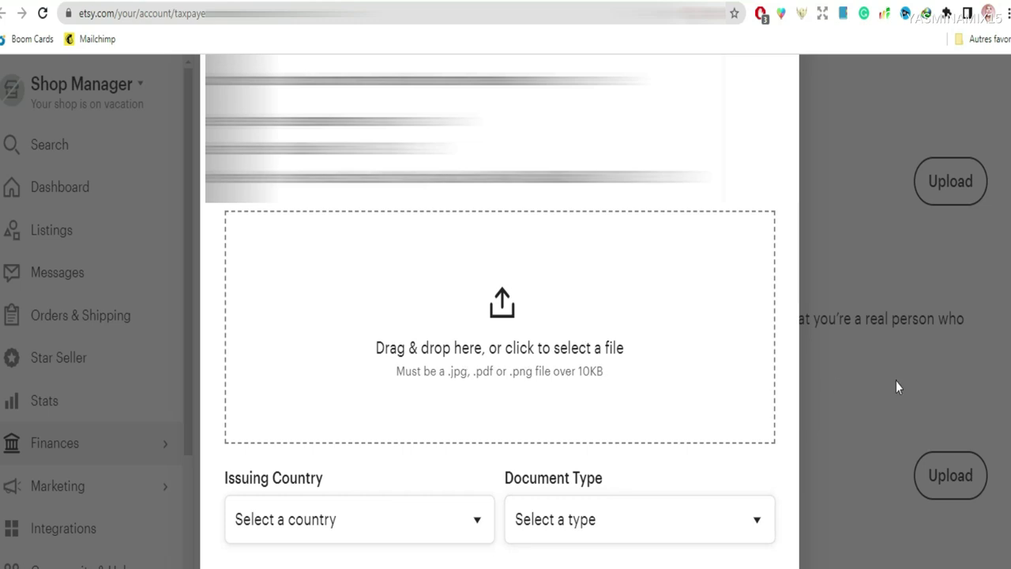
pyautogui.scroll(-2, 492, 413)
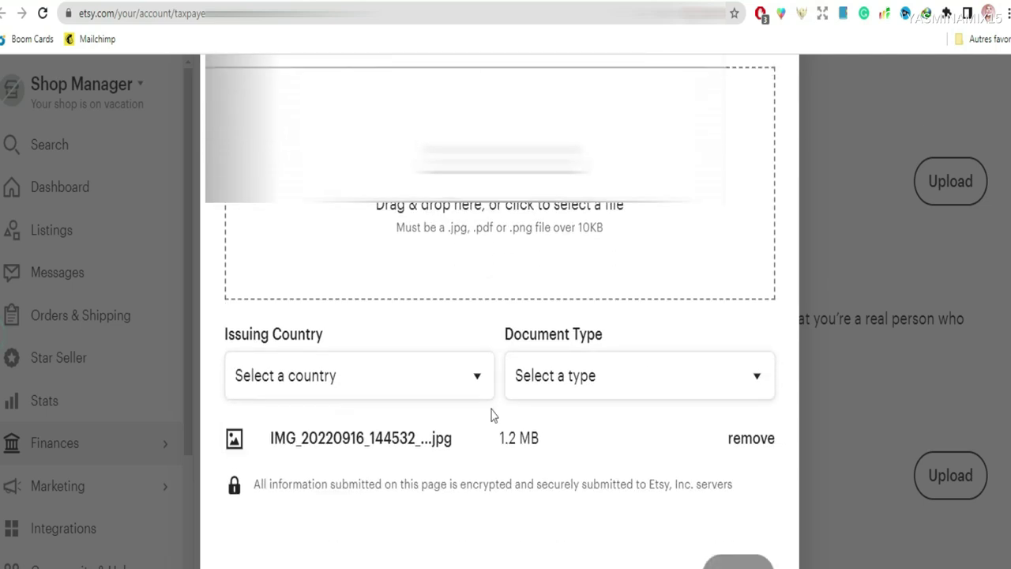
pyautogui.scroll(2, 499, 316)
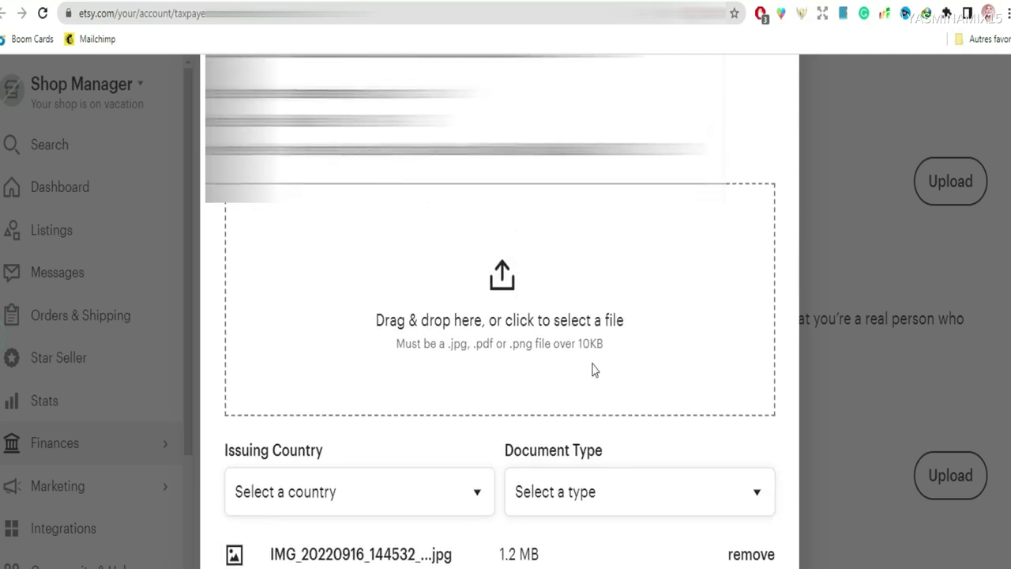
pyautogui.click(499, 292)
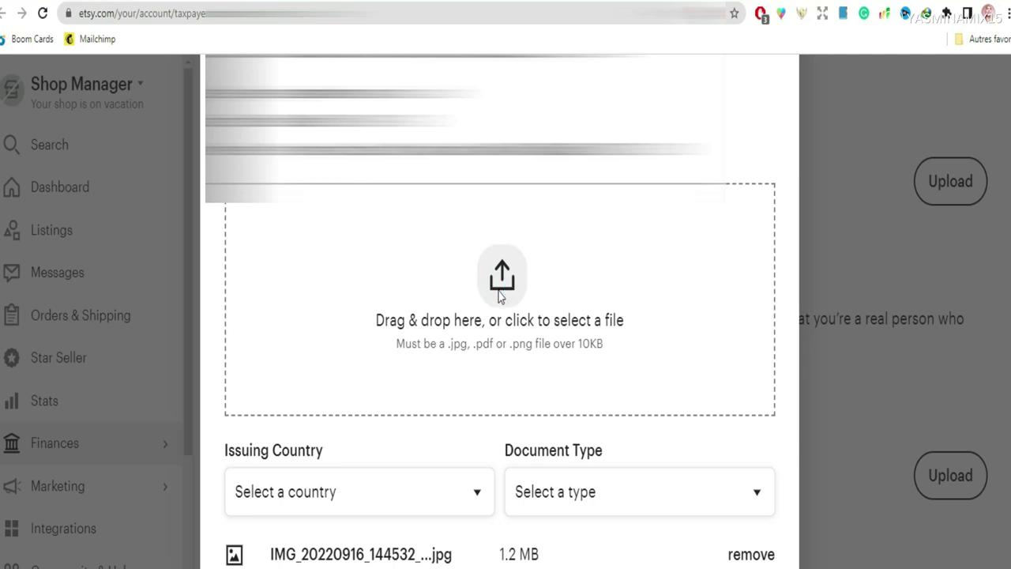
pyautogui.click(512, 248)
pyautogui.doubleClick(512, 249)
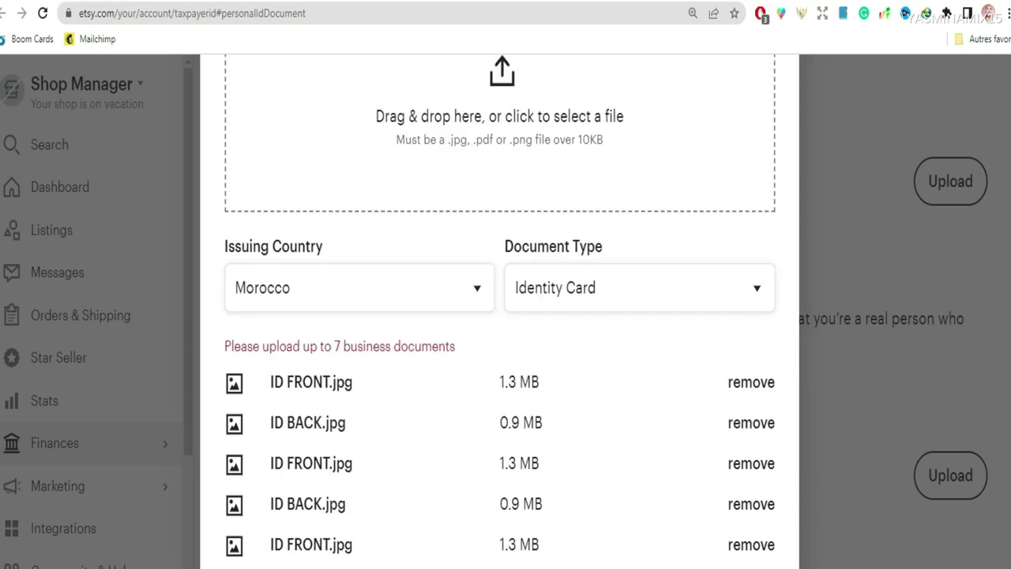
# - Remove the duplicate attached files so only ID FRONT.jpg remains
pyautogui.scroll(-2, 548, 118)
pyautogui.scroll(2, 547, 118)
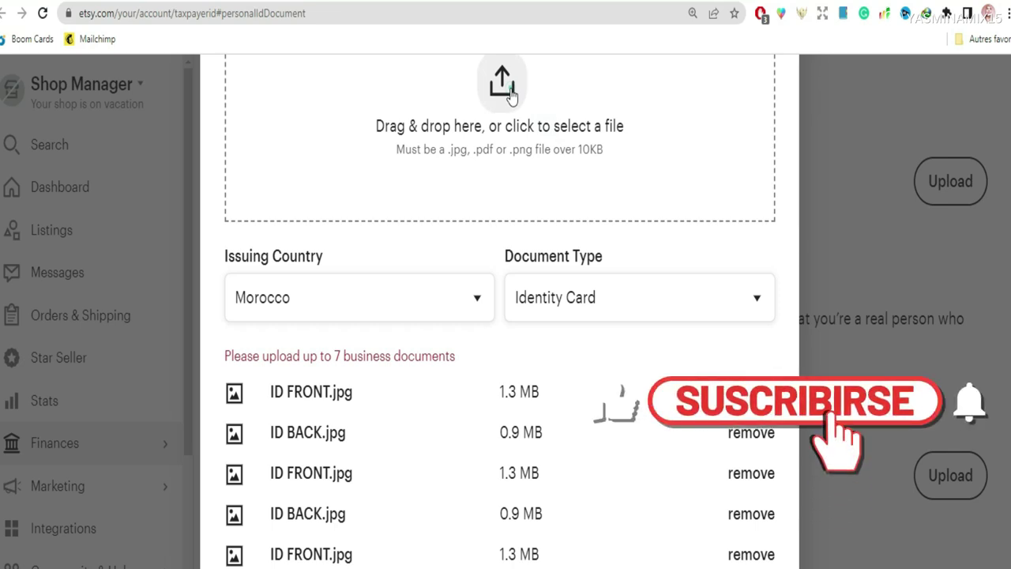
pyautogui.scroll(-3, 509, 95)
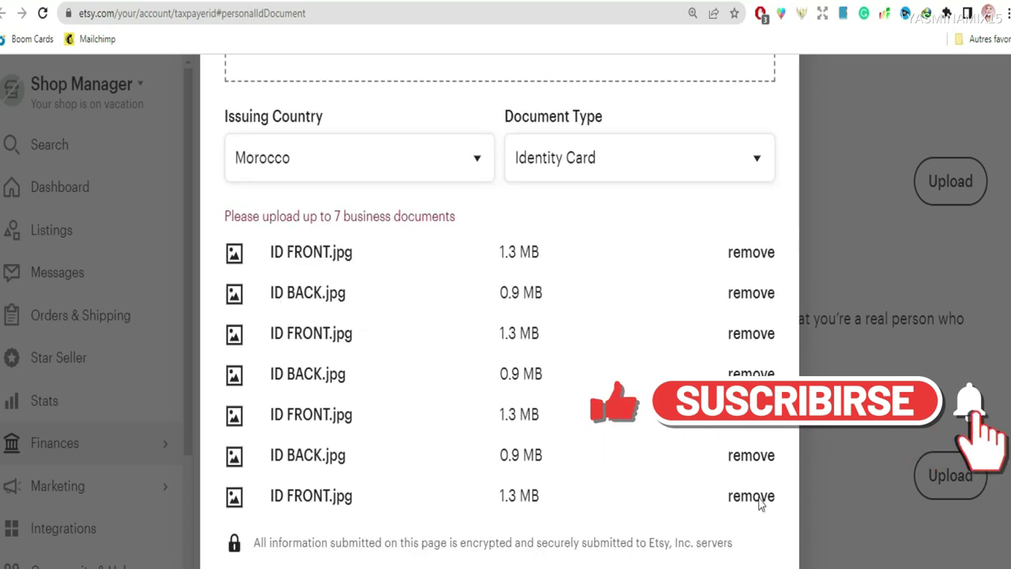
pyautogui.click(754, 495)
pyautogui.click(754, 455)
pyautogui.click(749, 438)
pyautogui.click(749, 441)
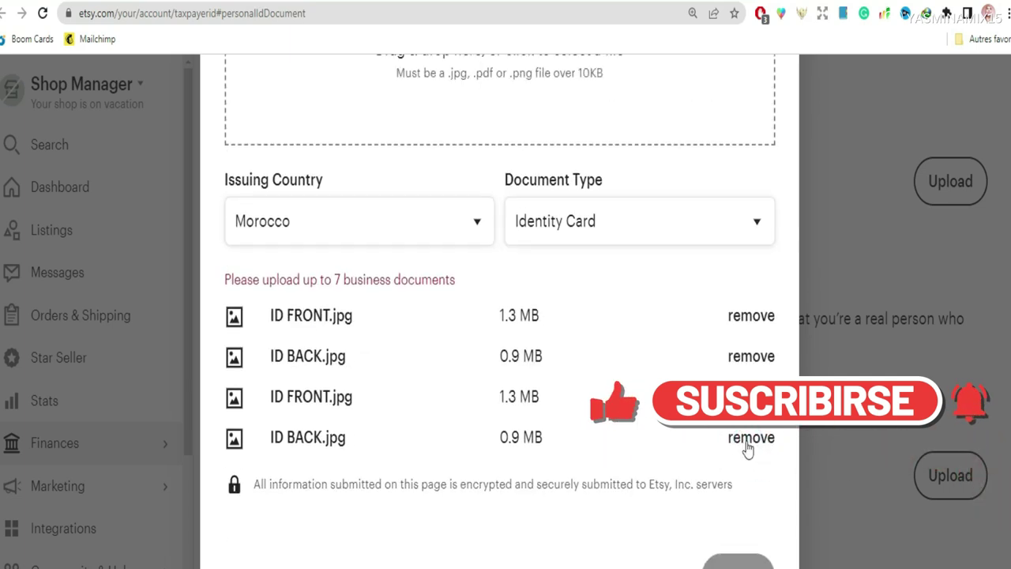
pyautogui.click(745, 443)
pyautogui.click(742, 449)
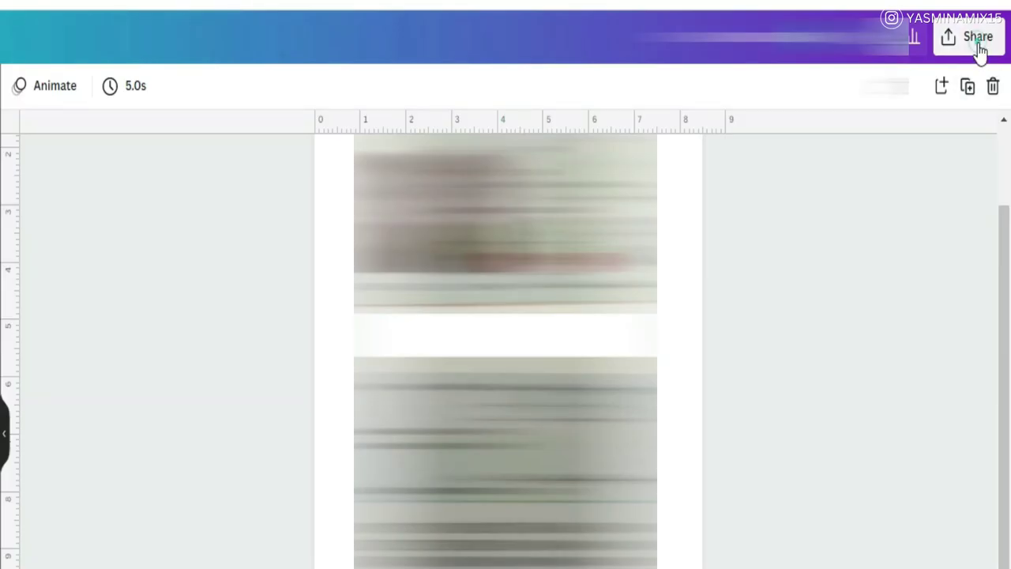
# - Download the two-sided ID design from Canva as a PDF Print with RGB colour profile
pyautogui.click(979, 50)
pyautogui.click(770, 514)
pyautogui.click(849, 170)
pyautogui.click(761, 177)
pyautogui.click(785, 314)
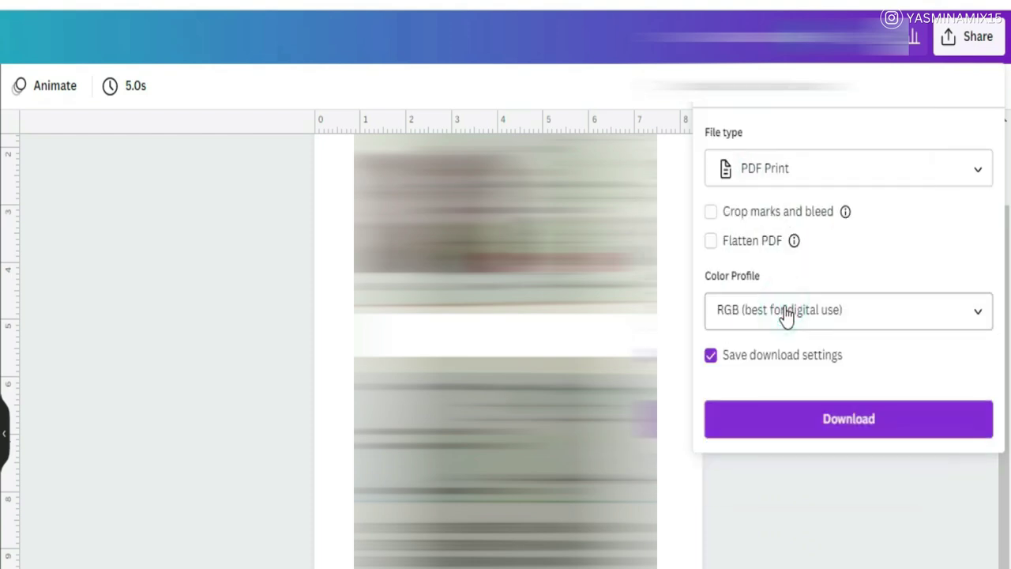
pyautogui.click(885, 330)
pyautogui.click(882, 332)
pyautogui.click(826, 438)
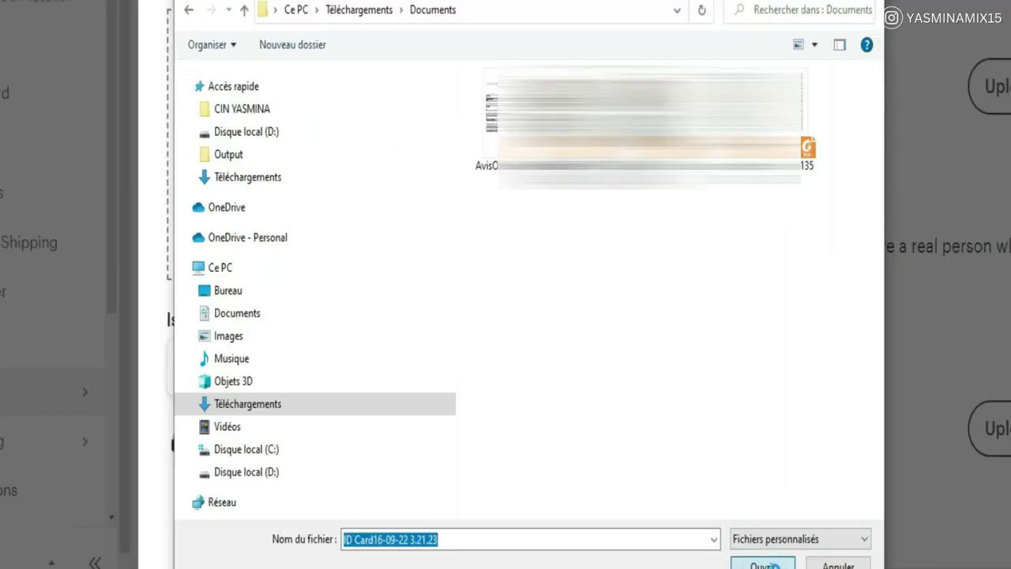
# - Attach the downloaded 0.4 MB ID Card PDF and submit it for review
pyautogui.click(728, 535)
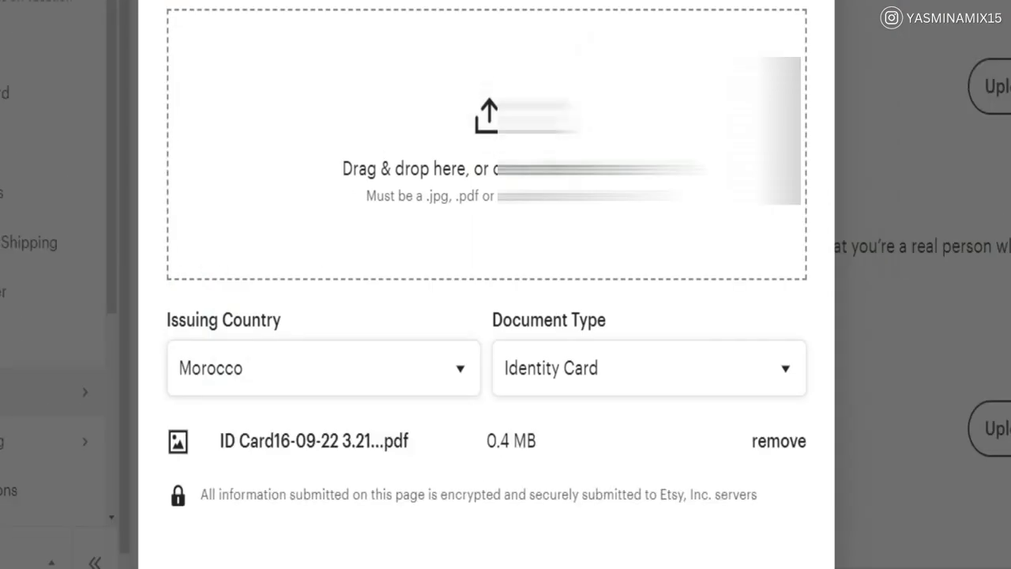
pyautogui.scroll(-2, 896, 421)
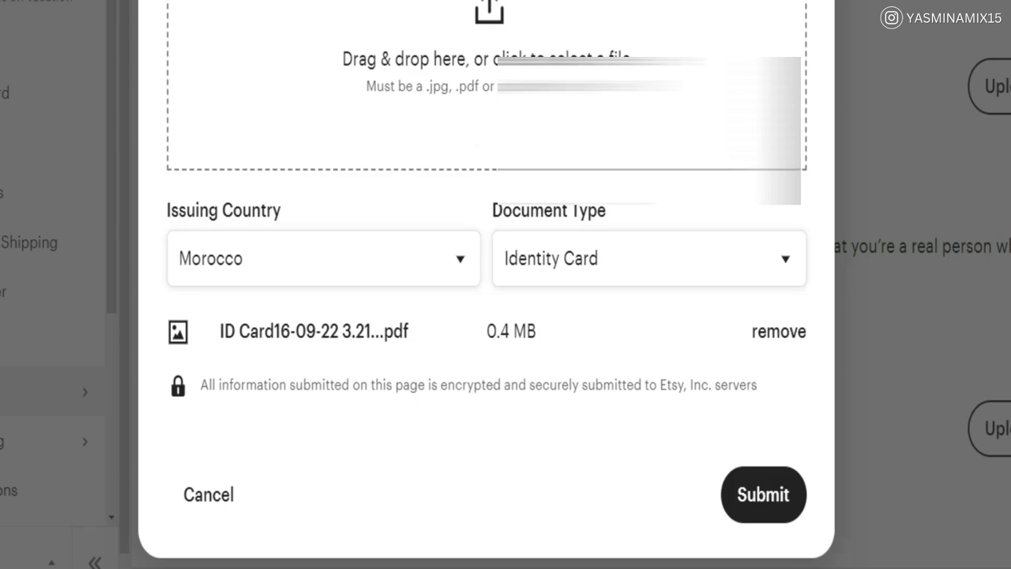
pyautogui.click(770, 508)
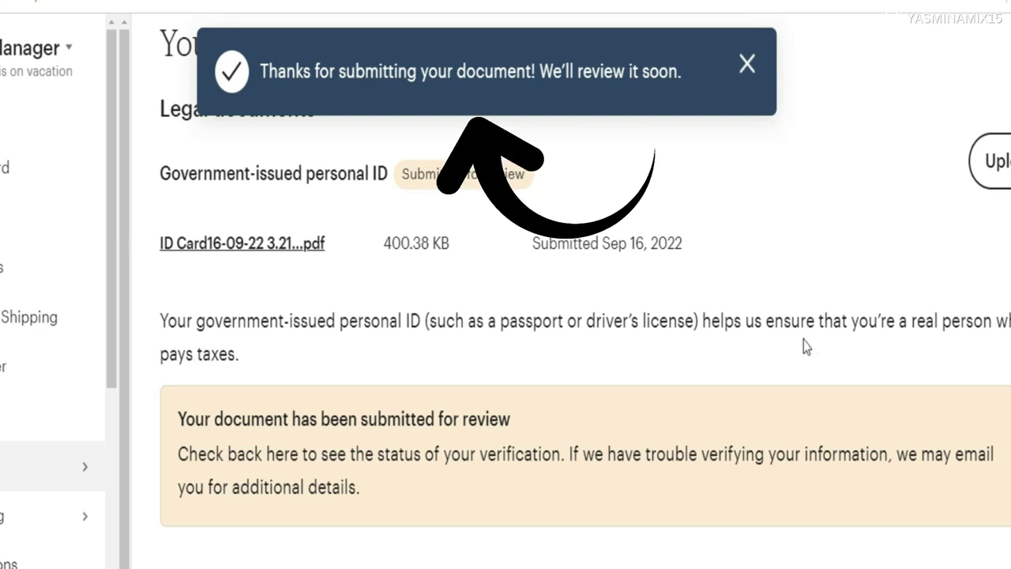
# - Confirm the ID shows Submitted for review, then go back to the Dashboard
pyautogui.scroll(-3, 803, 346)
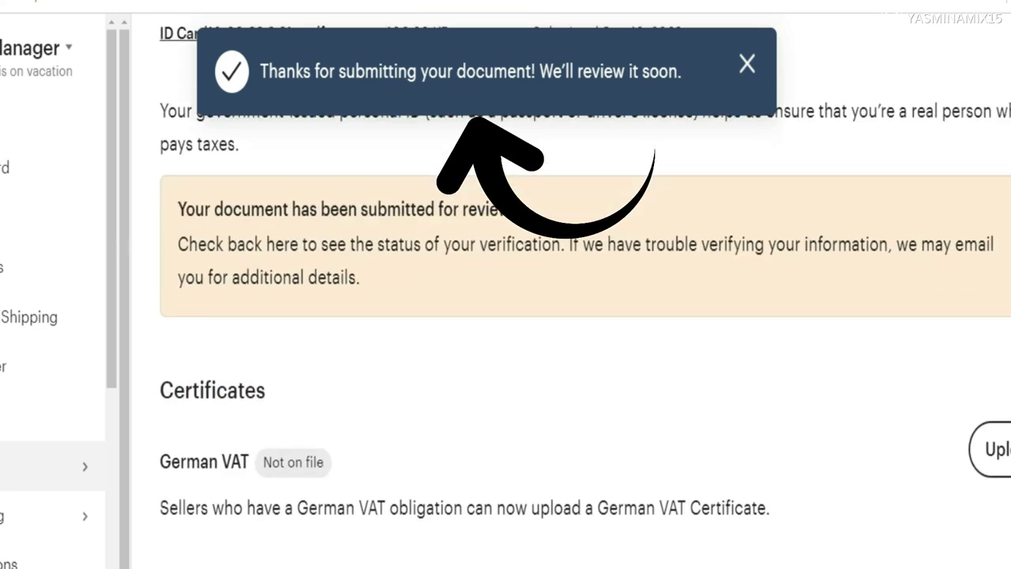
pyautogui.scroll(3, 553, 316)
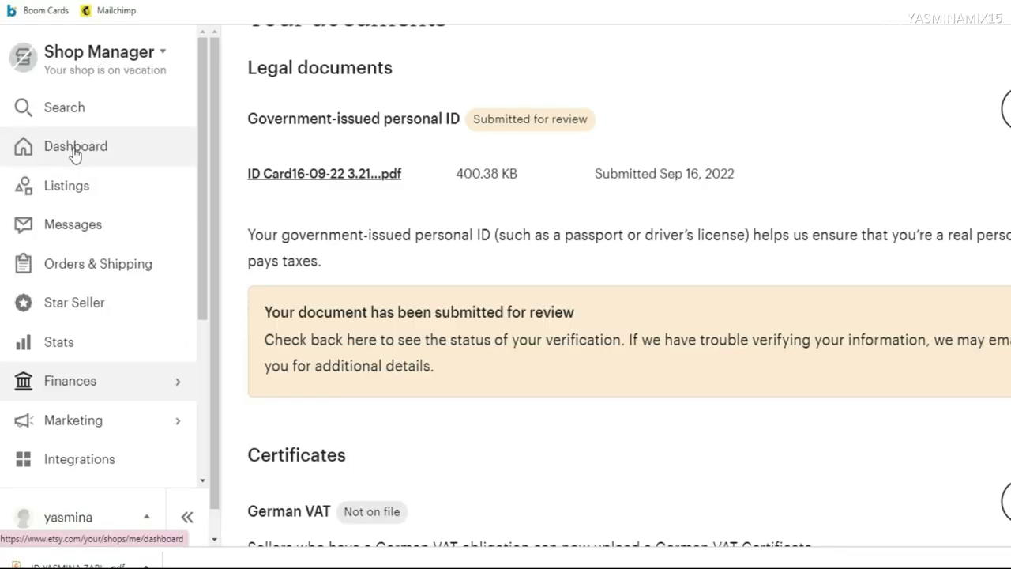
pyautogui.click(74, 151)
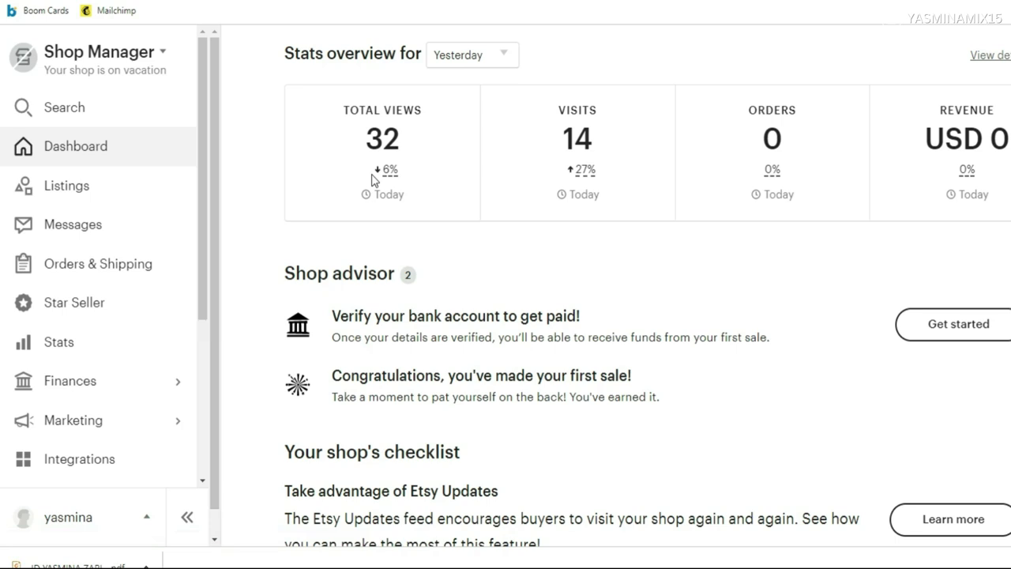
# - Begin bank account verification from the advisor prompt and sign in with Google
pyautogui.click(974, 325)
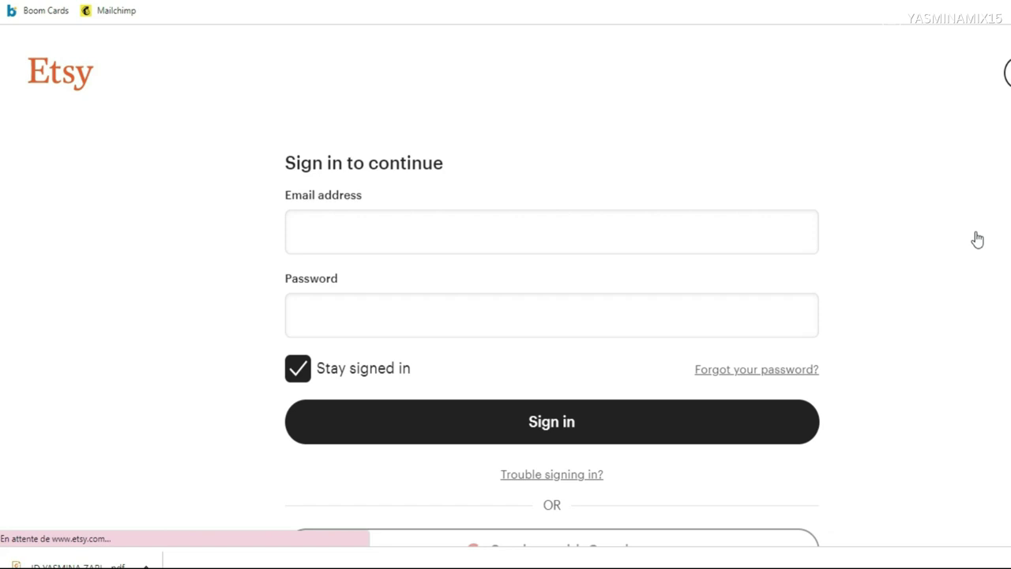
pyautogui.scroll(-2, 718, 203)
pyautogui.click(464, 347)
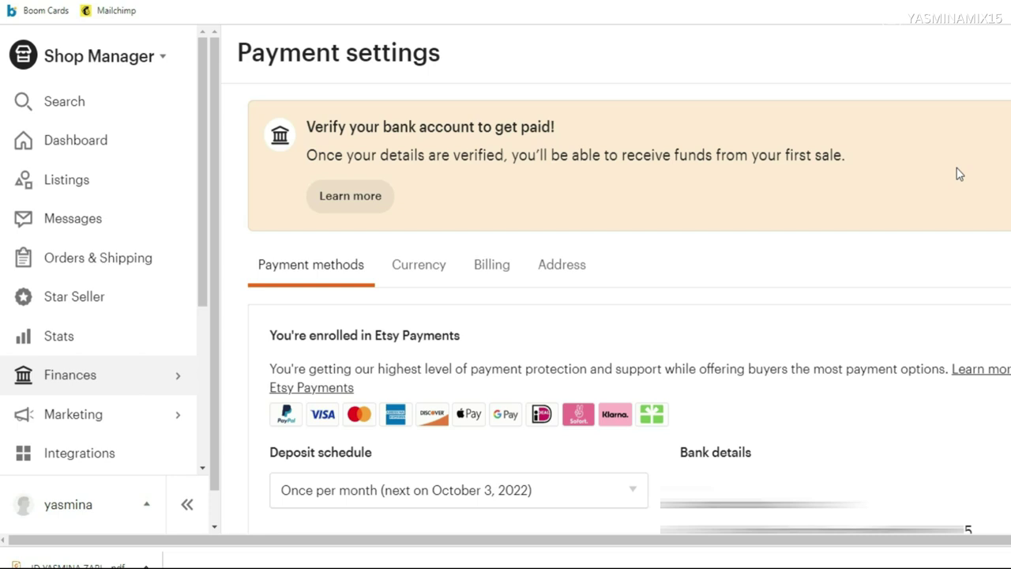
# - Save the bank details and start verifying the bank account
pyautogui.scroll(-2, 958, 174)
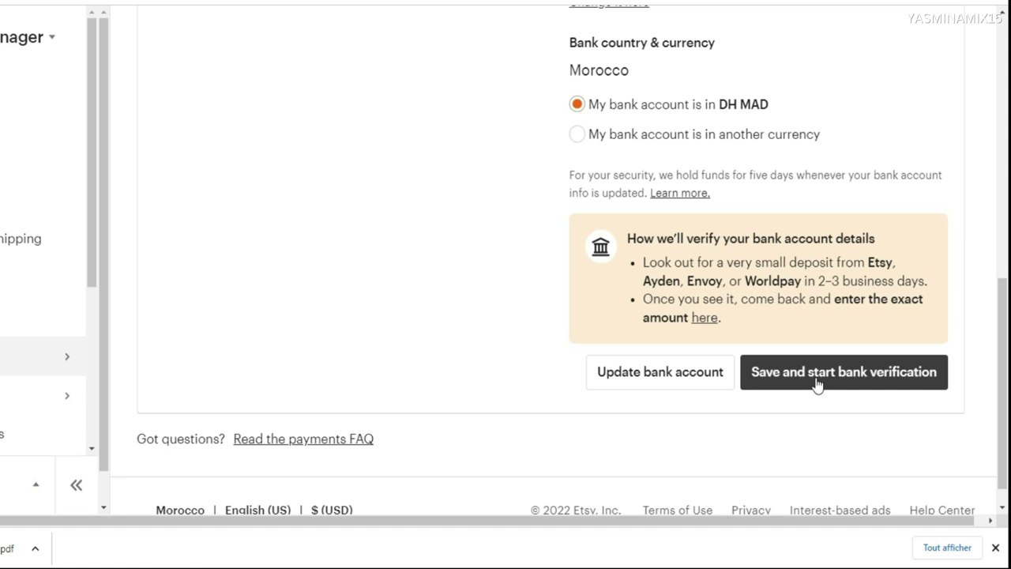
pyautogui.click(818, 385)
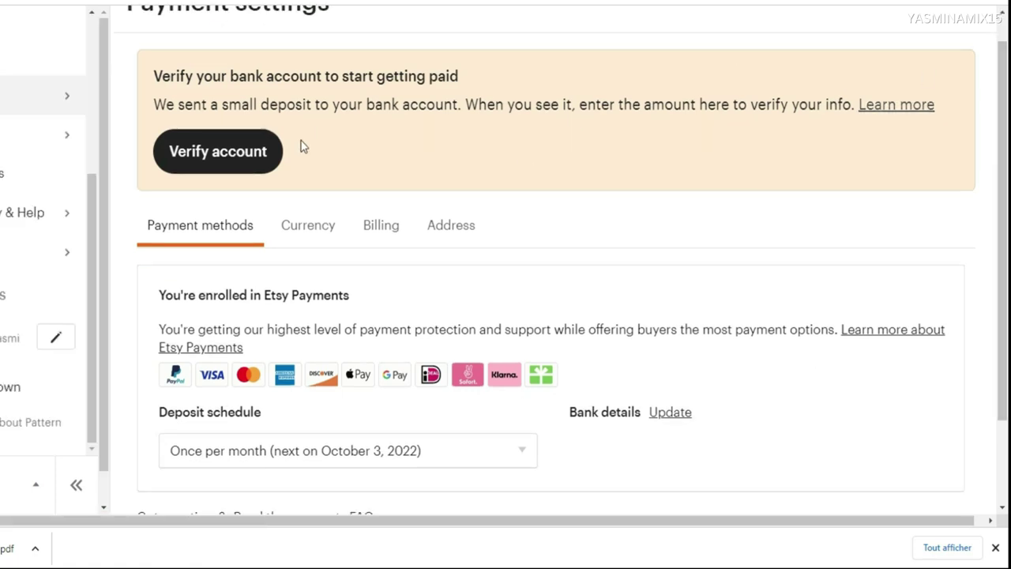
pyautogui.click(238, 160)
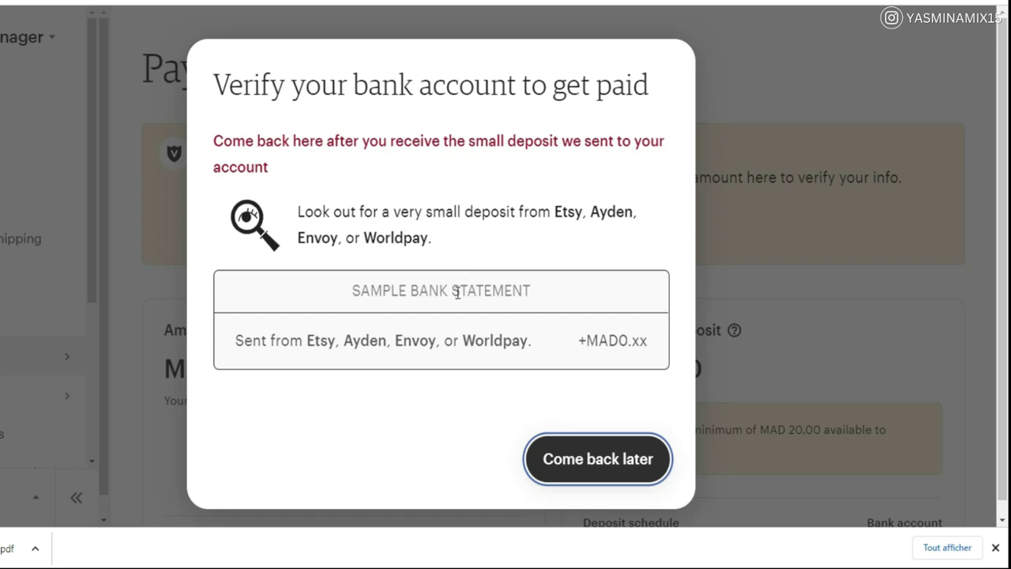
pyautogui.click(491, 291)
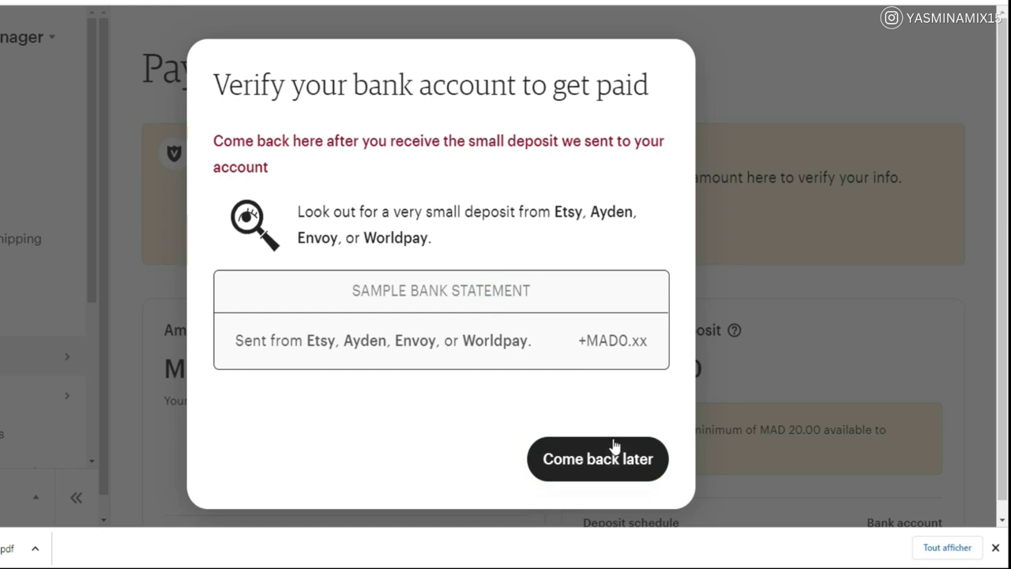
# - Choose Come back later on the deposit notice and scroll down to the Activity summary
pyautogui.click(598, 466)
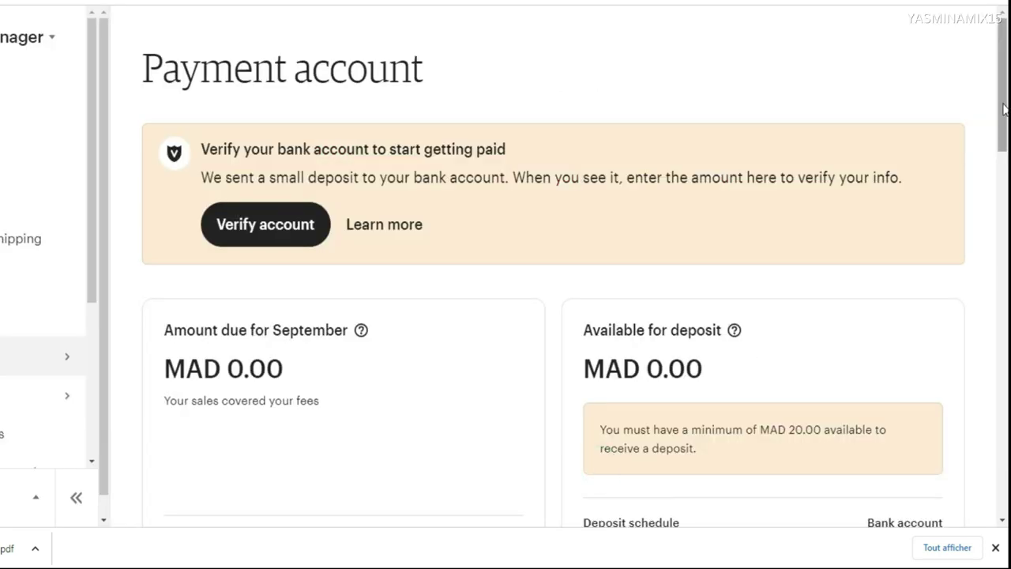
pyautogui.scroll(-4, 553, 284)
pyautogui.scroll(-1, 553, 284)
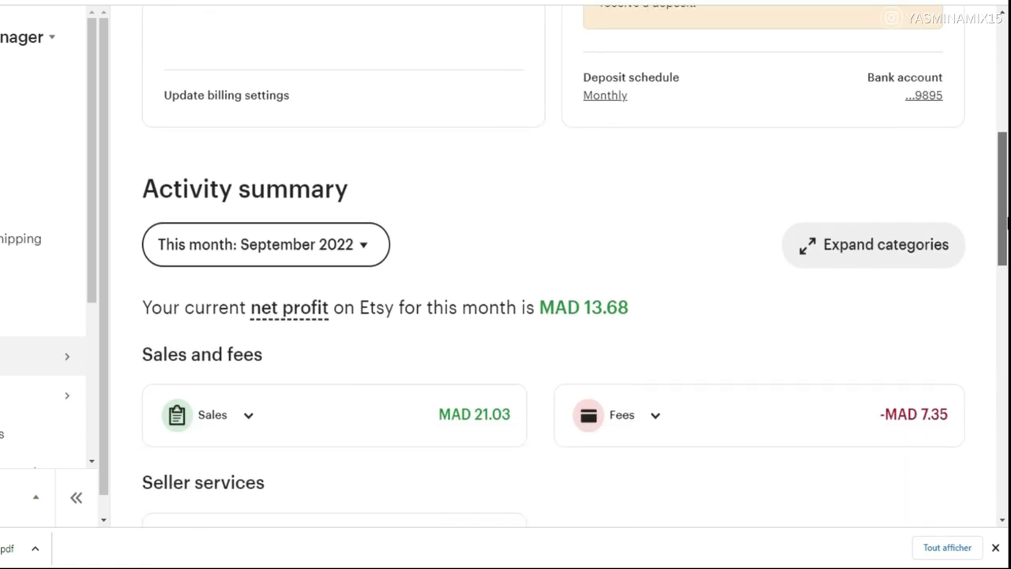
pyautogui.scroll(-1, 553, 284)
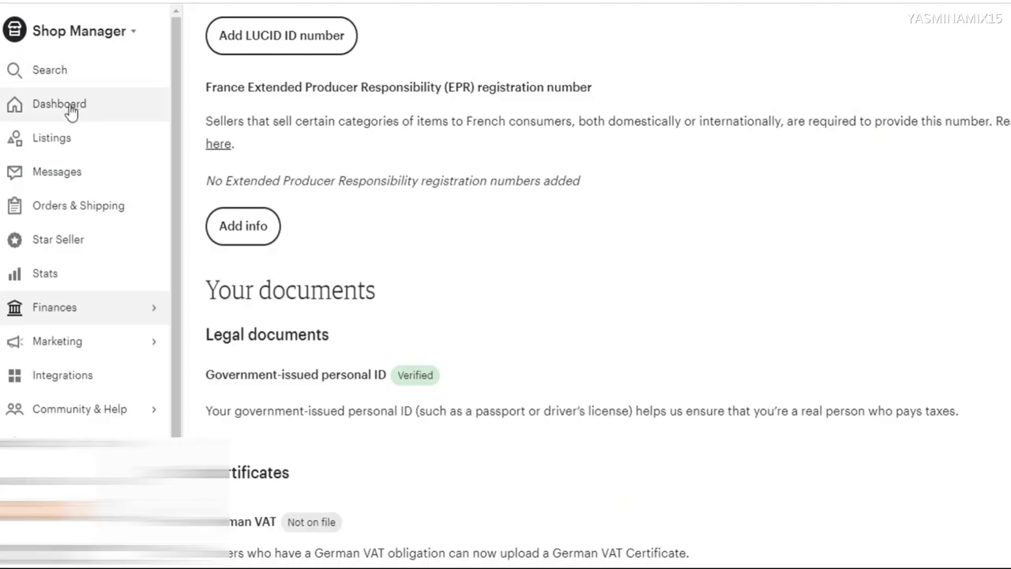
# - Return to the Shop Manager Dashboard after reading the Approved for Etsy Payments email
pyautogui.click(47, 107)
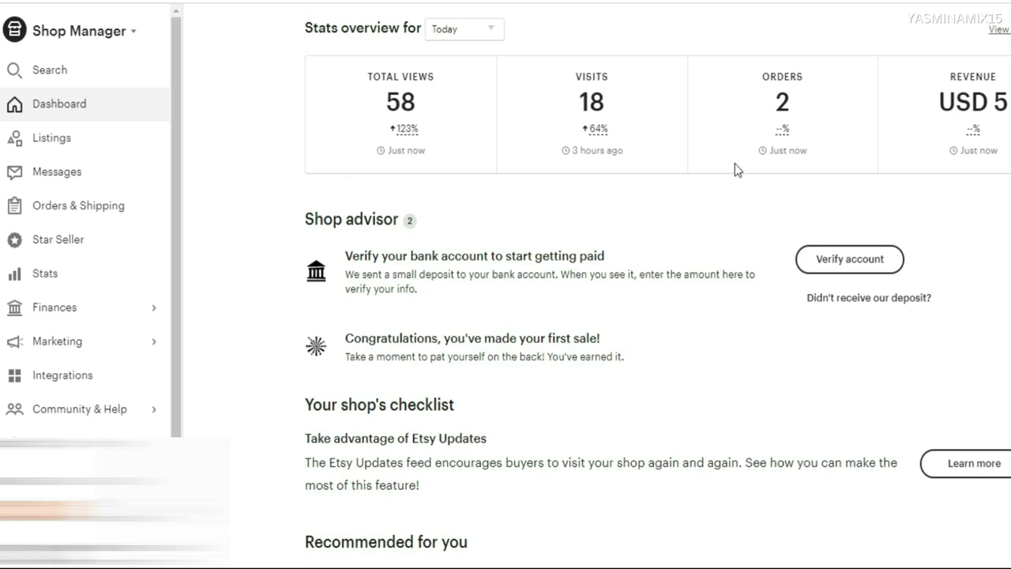
# - Check the Shop advisor's bank-verification reminder on the Dashboard and open Finances
pyautogui.scroll(-1, 7, 136)
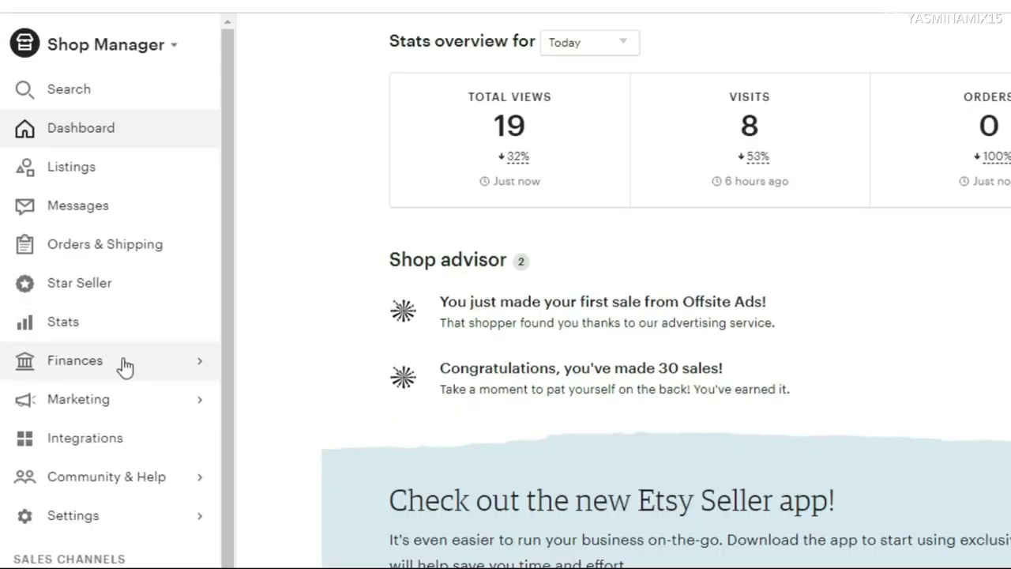
pyautogui.click(86, 361)
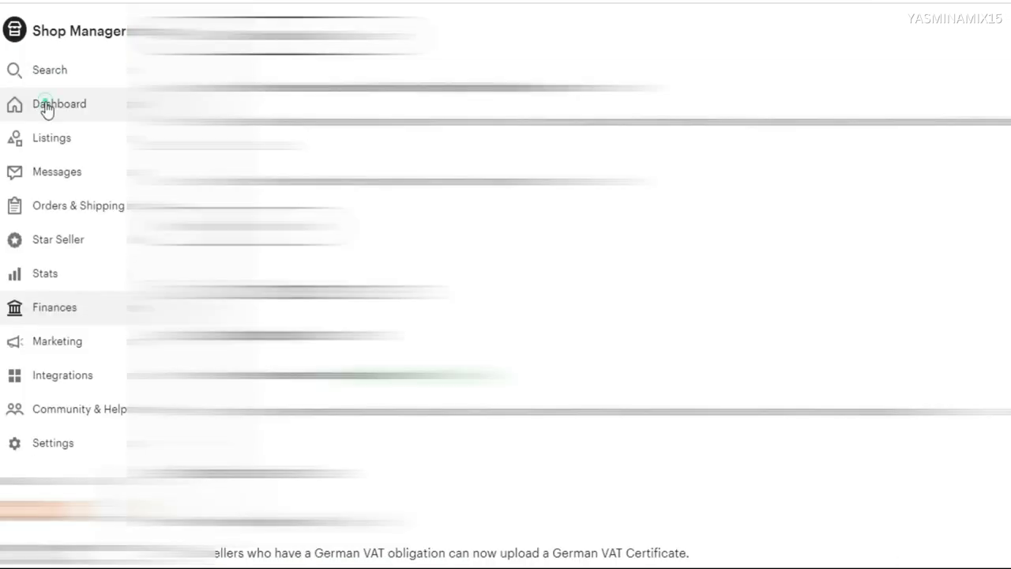
# - Confirm the +12,93 MAD CITIBANK credit of 21/09/2022, then return to the Etsy Dashboard
pyautogui.click(46, 107)
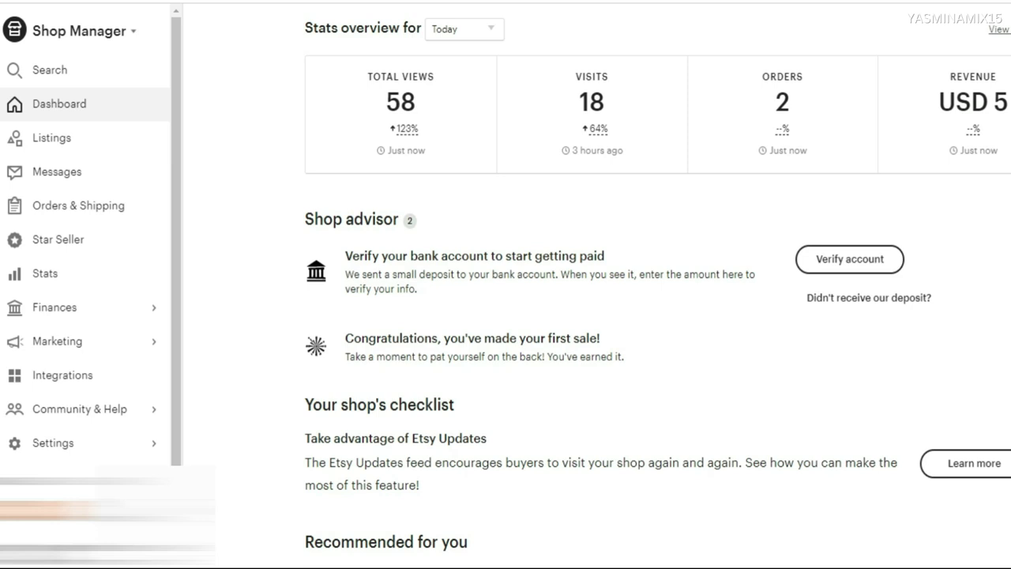
# - Verify the bank account from Shop advisor by entering the 12,93 test deposit amount
pyautogui.scroll(-1, 593, 284)
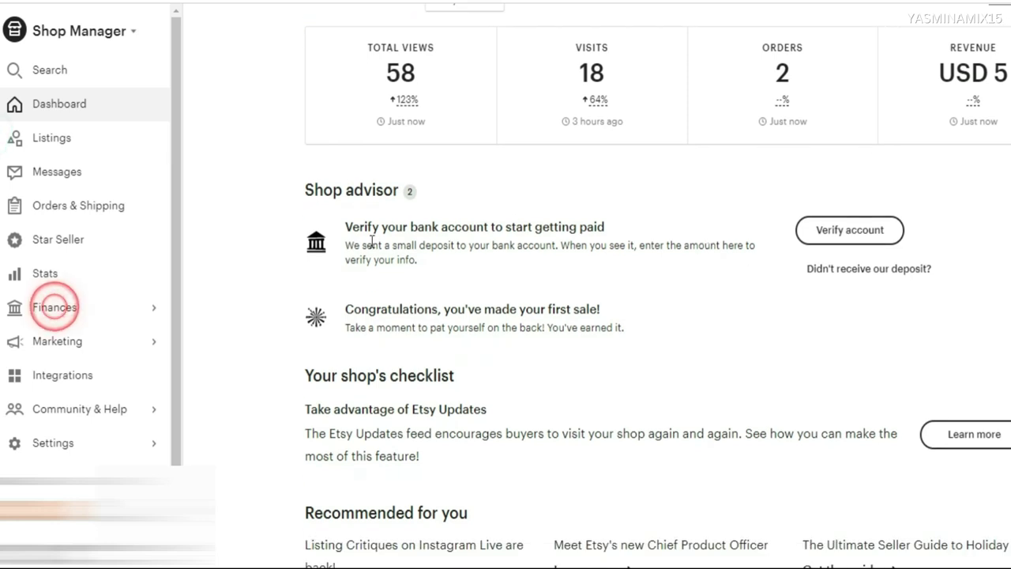
pyautogui.click(834, 241)
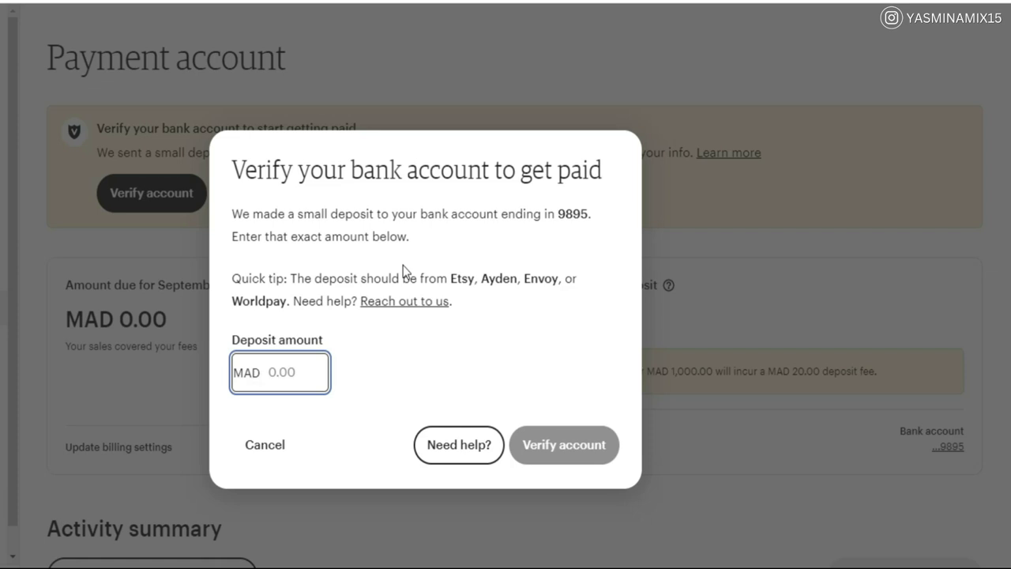
pyautogui.write('12,93')
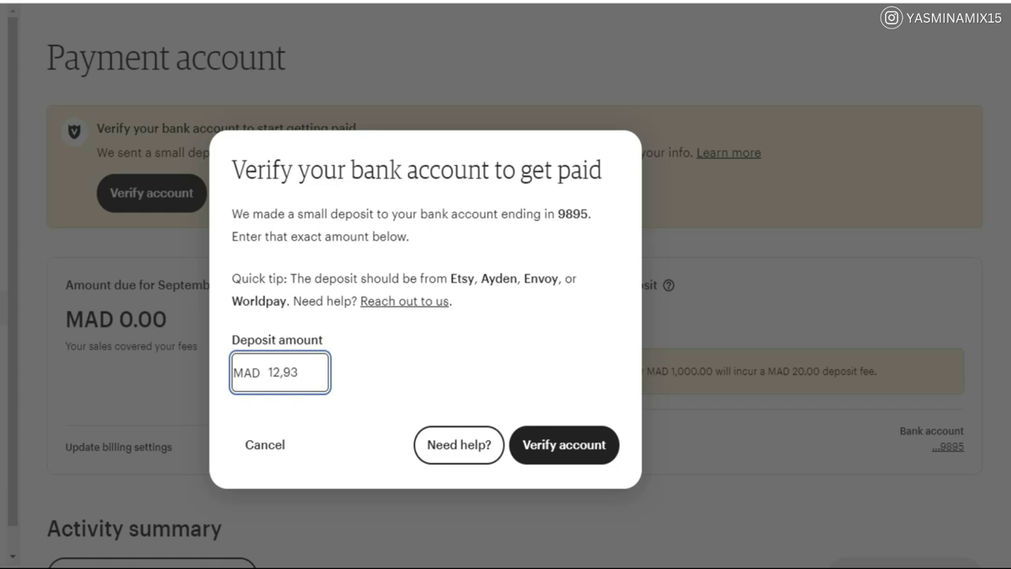
pyautogui.click(565, 445)
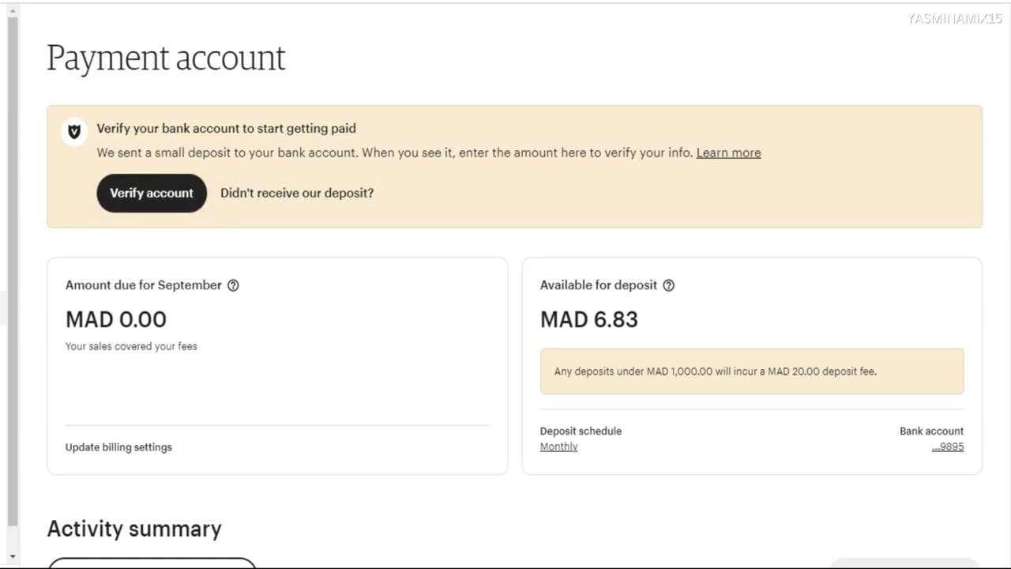
pyautogui.scroll(-3, 505, 284)
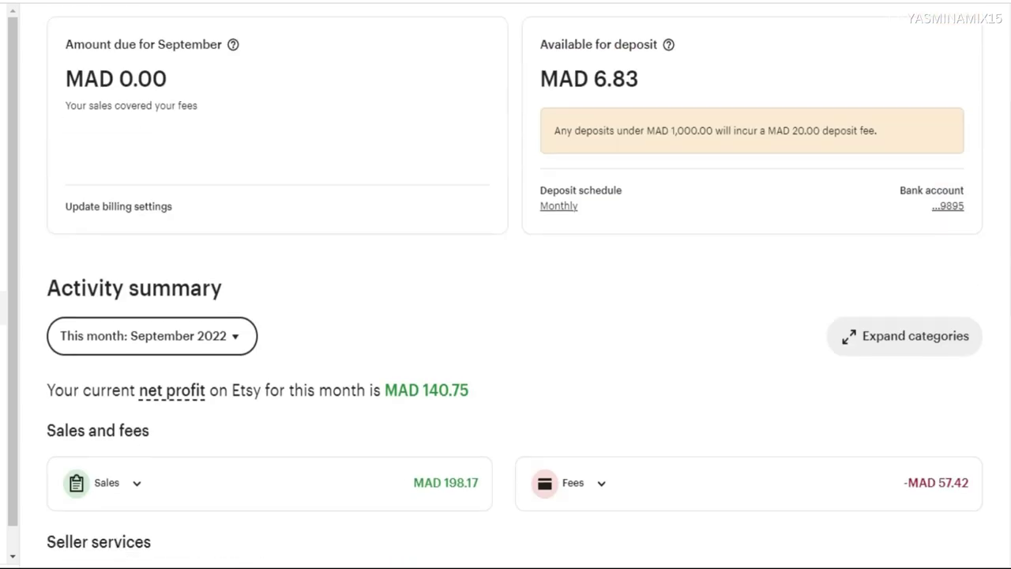
pyautogui.scroll(-1, 506, 285)
pyautogui.scroll(-1, 506, 284)
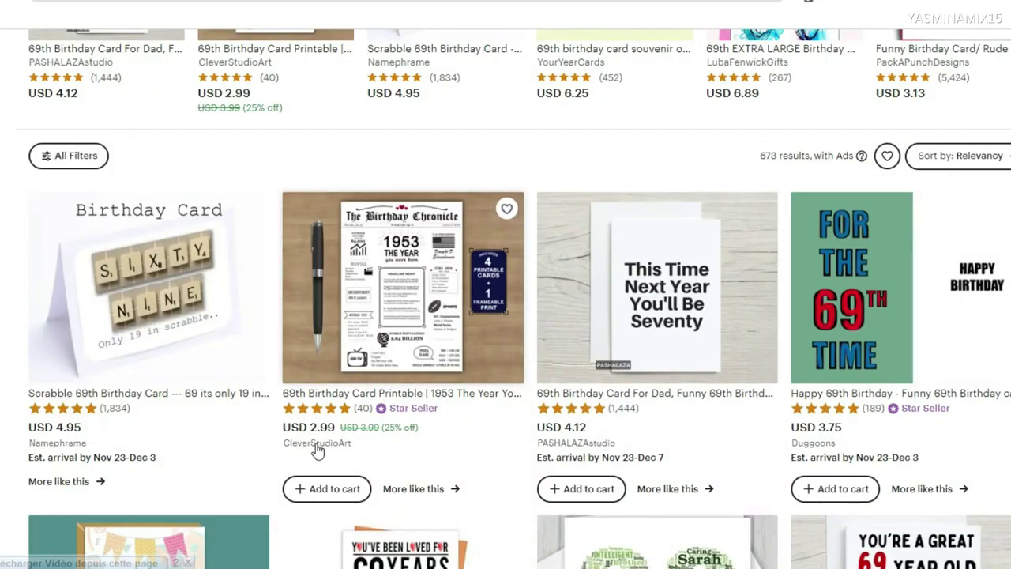
# - Open the 1953 Birthday Chronicle card listing and browse the CleverStudioArt shop
pyautogui.click(730, 1)
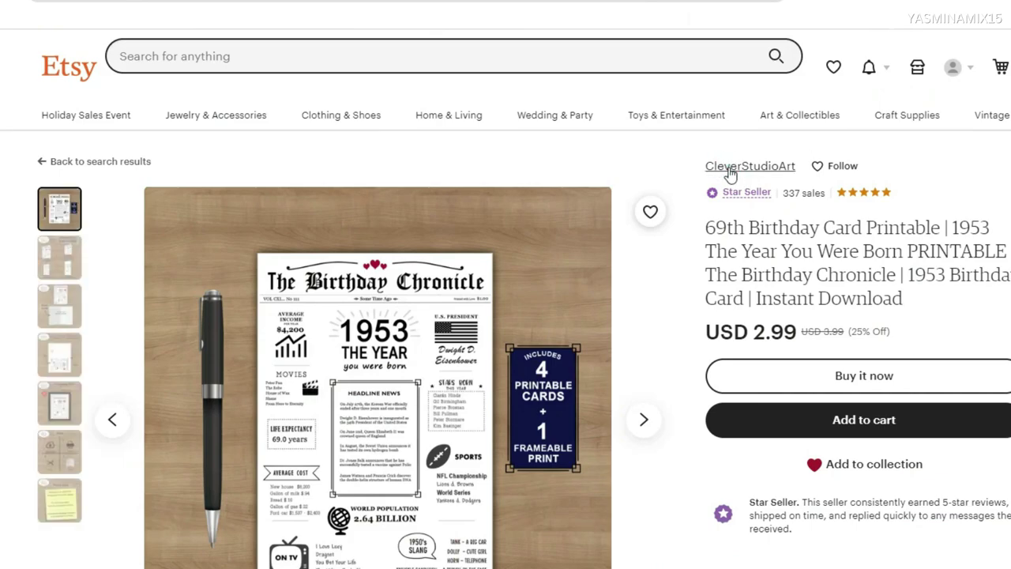
pyautogui.click(731, 168)
pyautogui.scroll(-15, 731, 174)
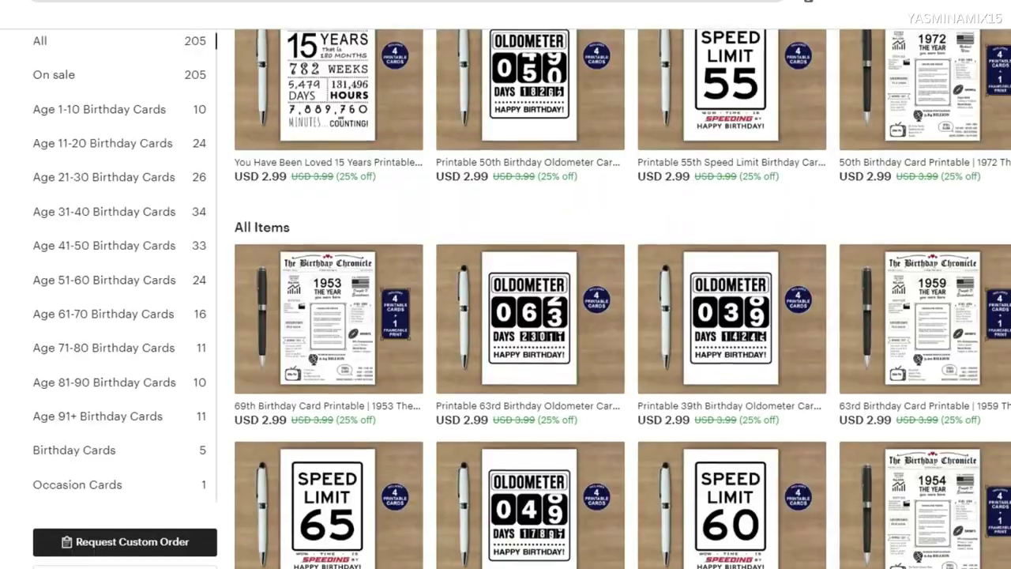
pyautogui.scroll(-1, 521, 298)
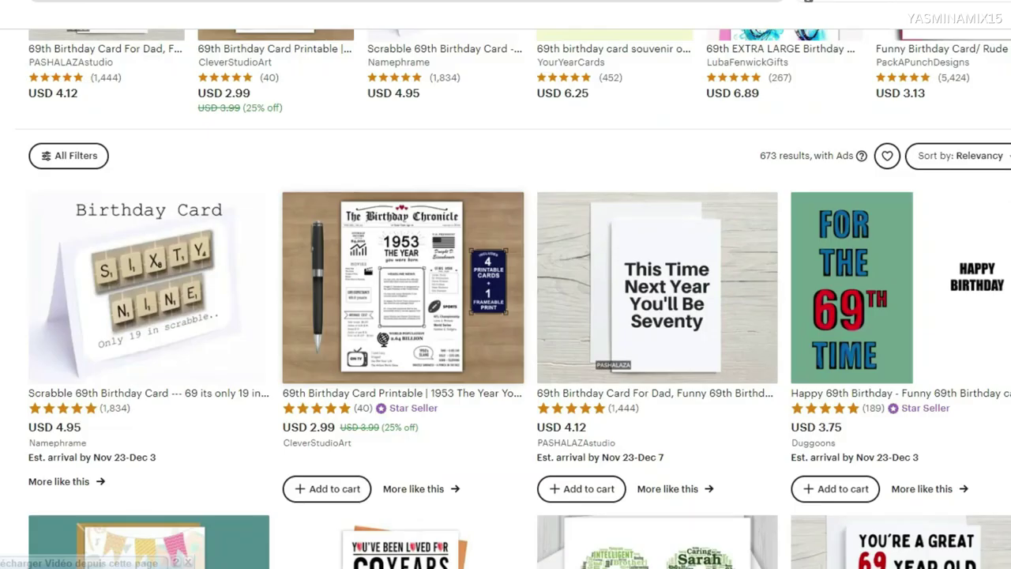
pyautogui.scroll(-5, 520, 299)
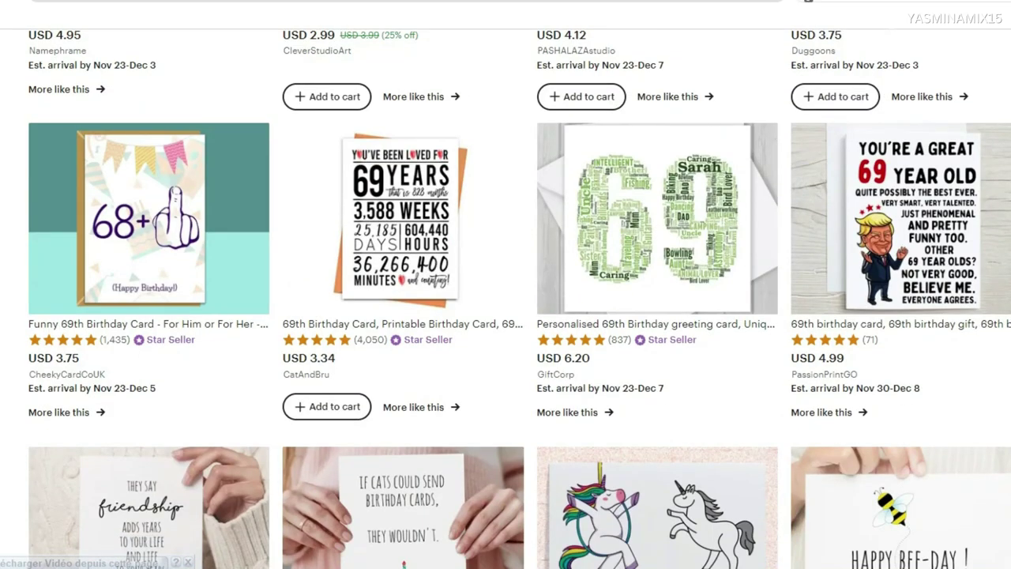
pyautogui.scroll(-3, 505, 300)
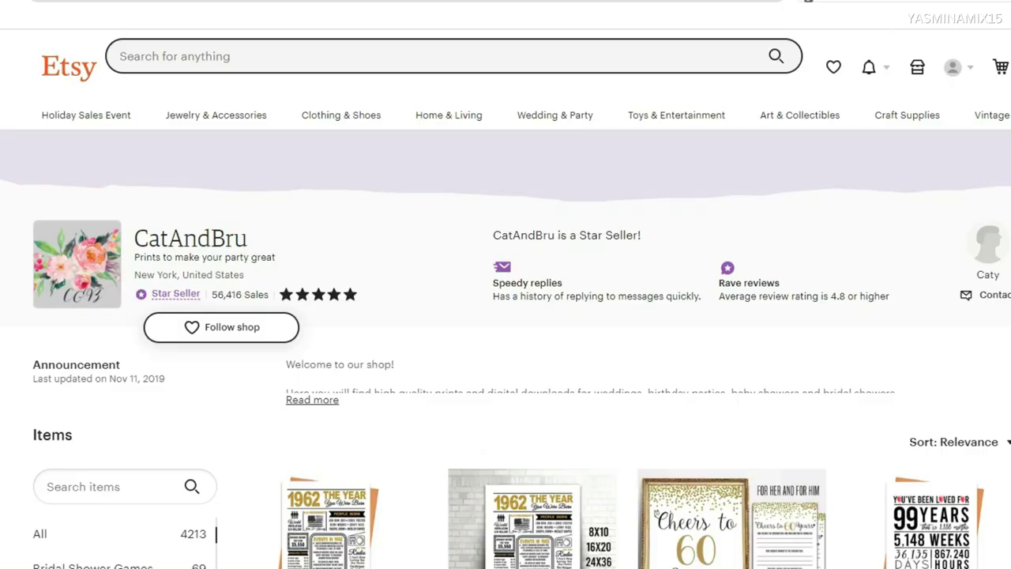
pyautogui.scroll(-7, 505, 299)
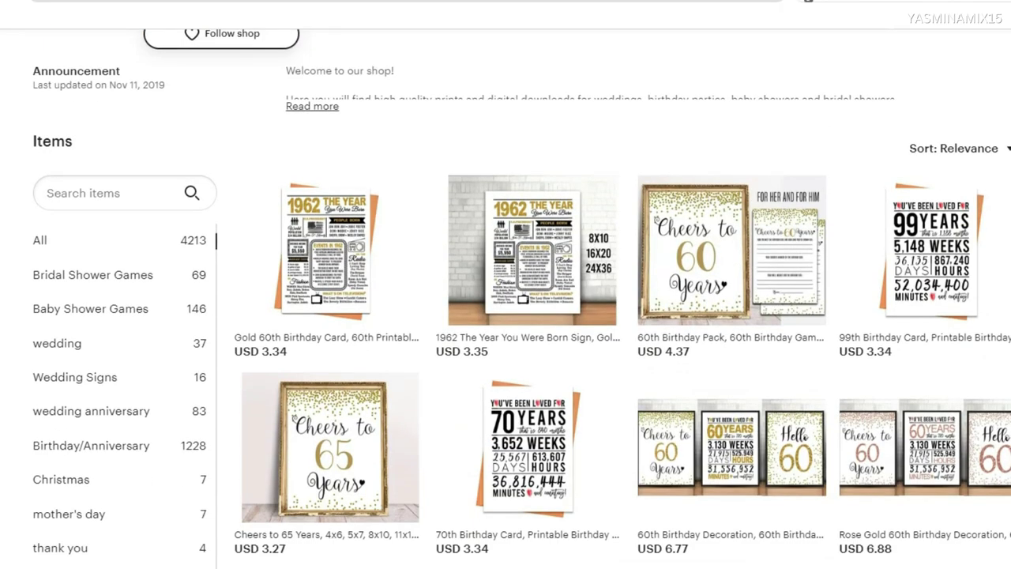
pyautogui.scroll(-5, 912, 308)
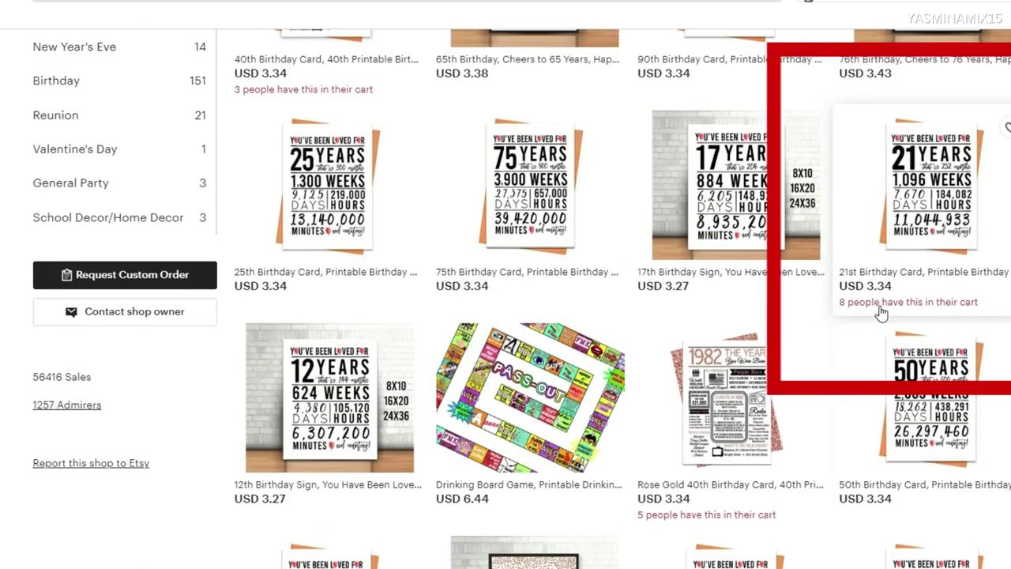
pyautogui.scroll(-3, 979, 312)
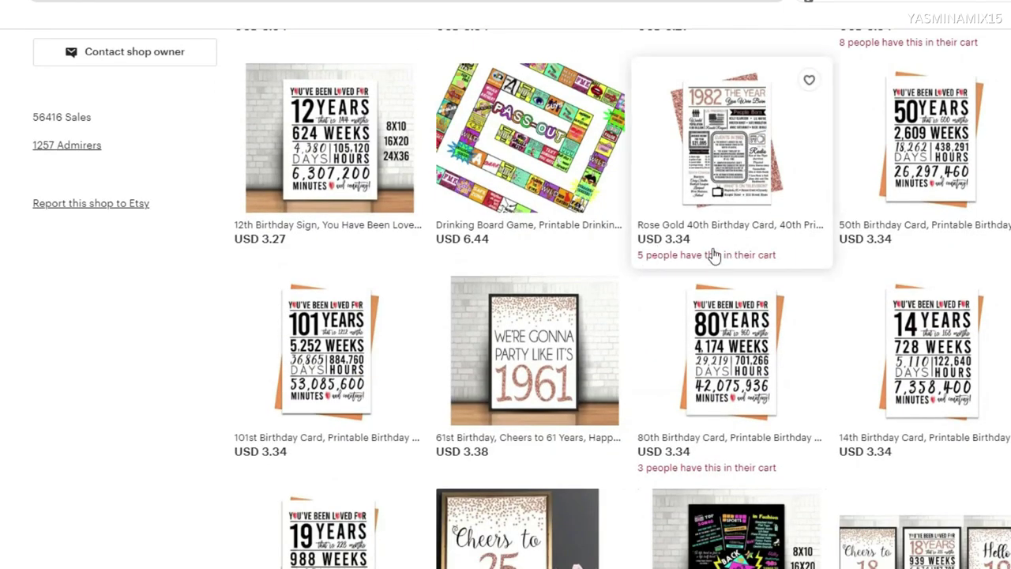
pyautogui.scroll(-3, 727, 237)
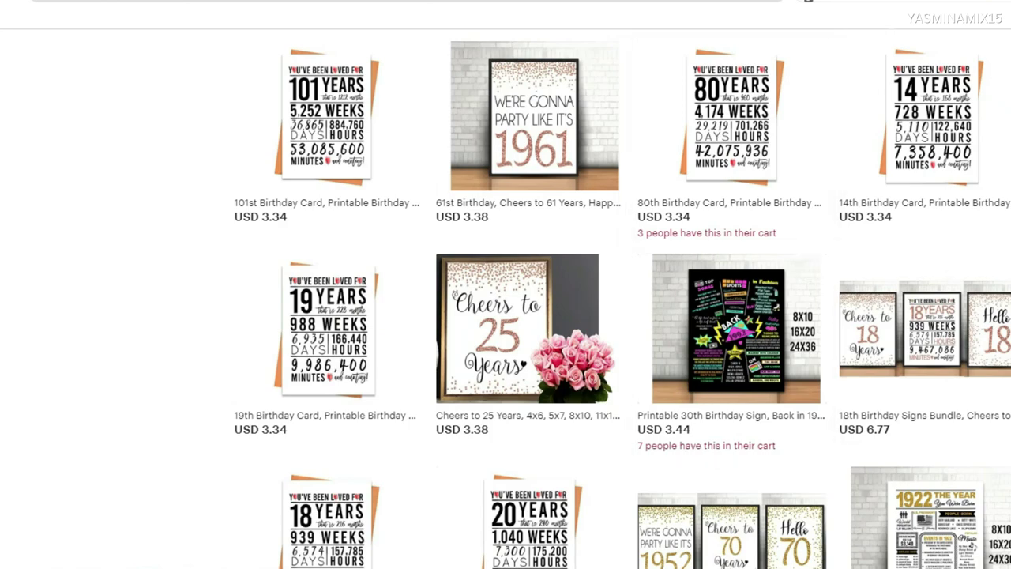
pyautogui.scroll(-9, 532, 535)
# - Browse the second page of CatAndBru's shop items
pyautogui.scroll(3, 531, 535)
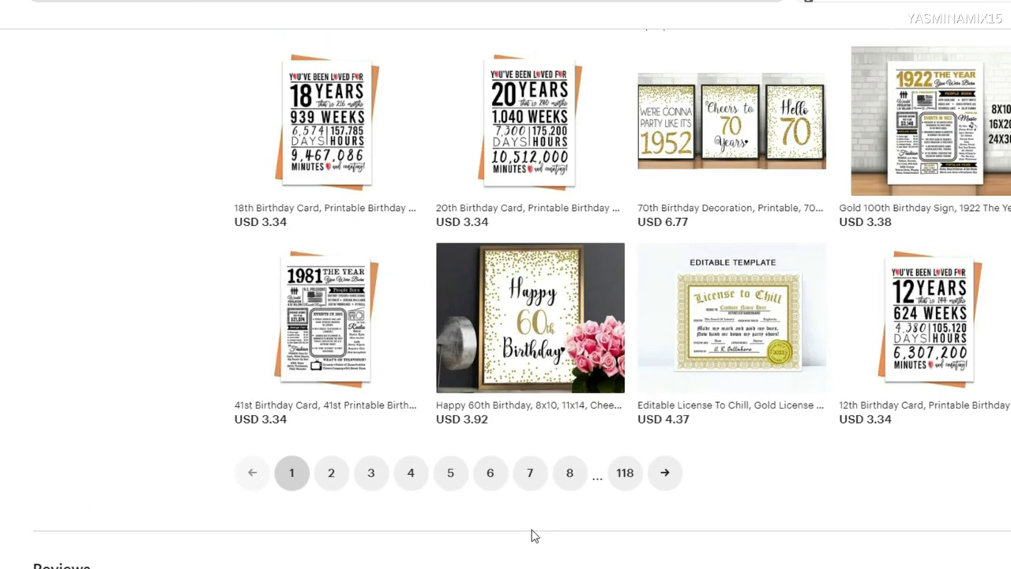
pyautogui.click(333, 478)
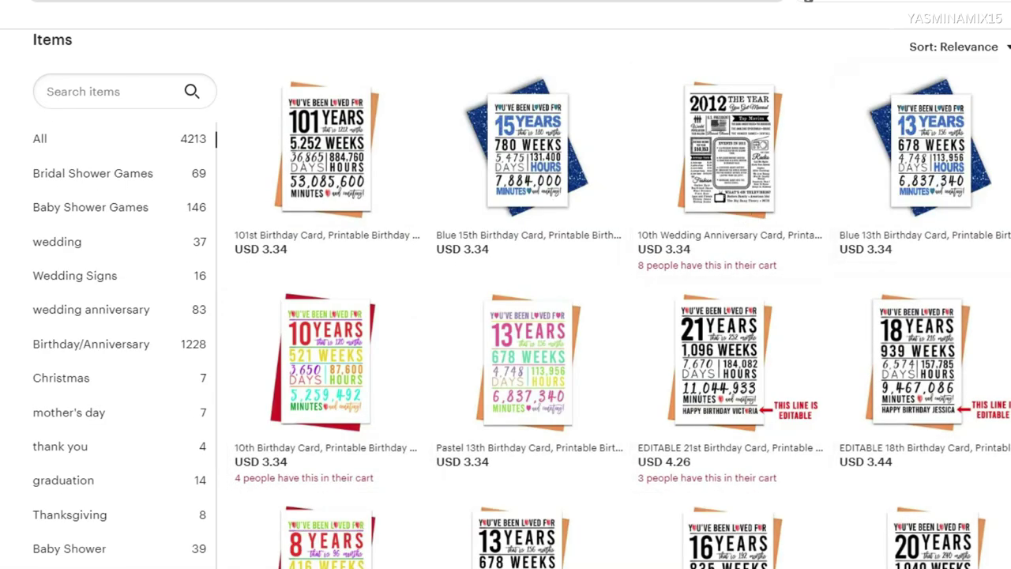
pyautogui.scroll(-15, 521, 316)
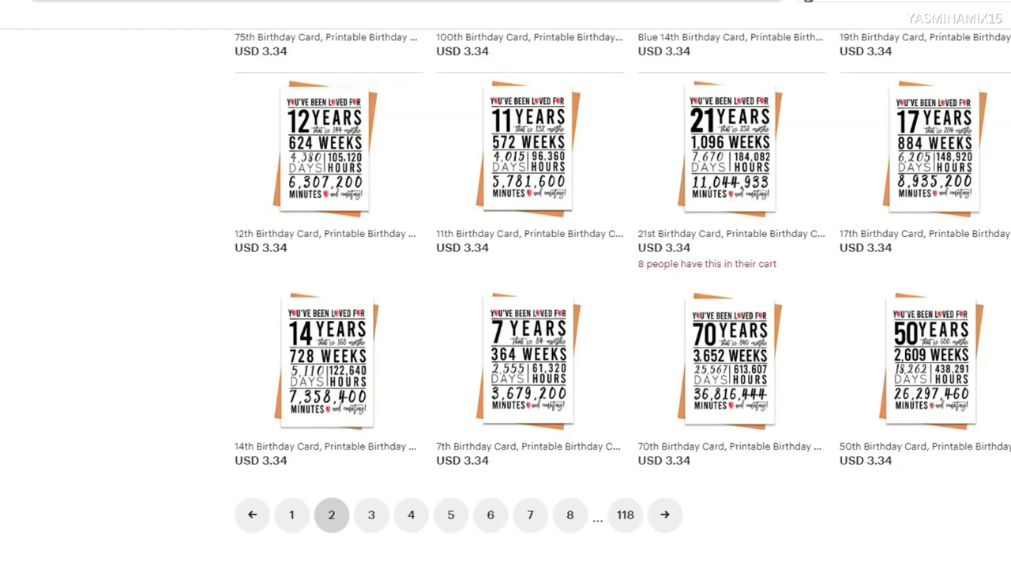
pyautogui.scroll(-1, 726, 197)
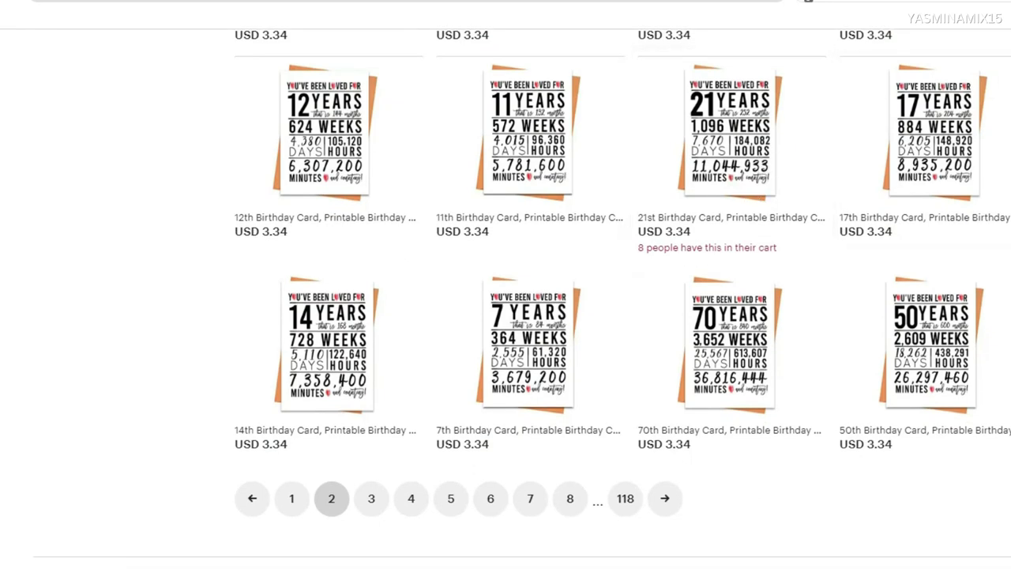
pyautogui.scroll(-4, 506, 316)
pyautogui.scroll(20, 506, 316)
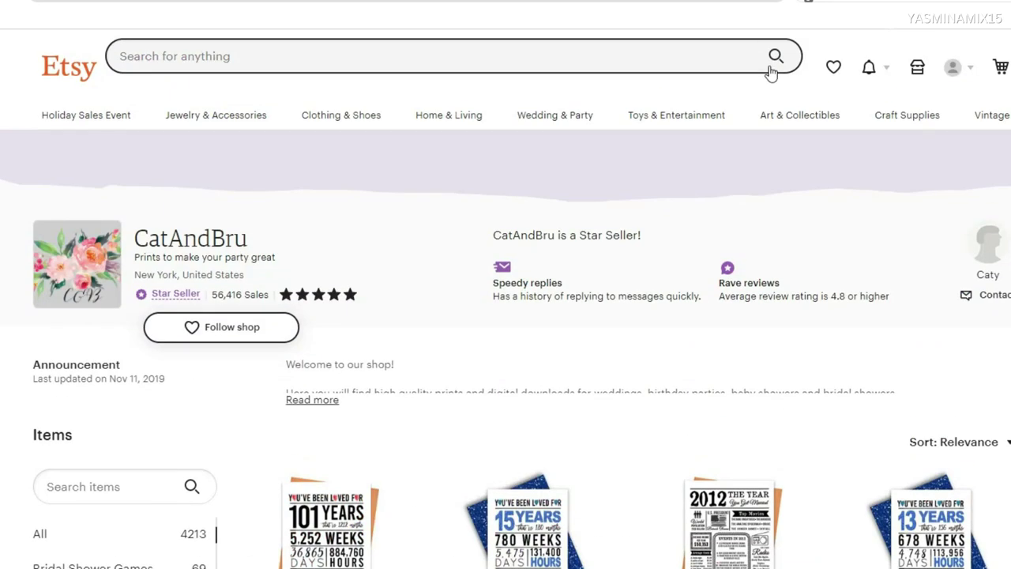